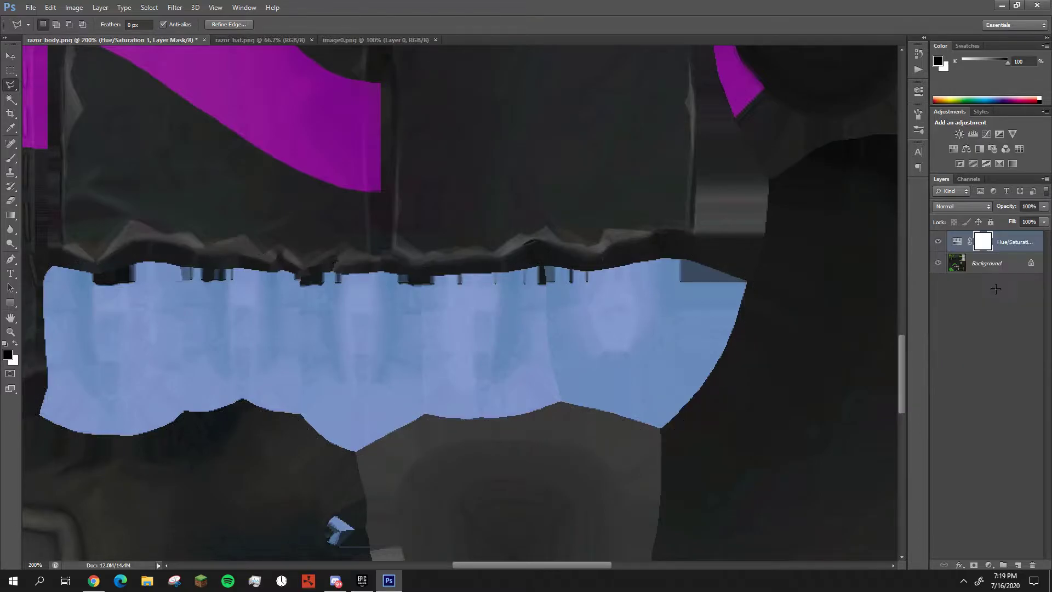
Switch from the polygonal to the freehand Lasso tool.
{"action": "right_click", "coordinate": [10, 85]}
{"action": "left_click", "coordinate": [60, 93]}
{"action": "right_click", "coordinate": [10, 86]}
{"action": "left_click", "coordinate": [58, 83]}
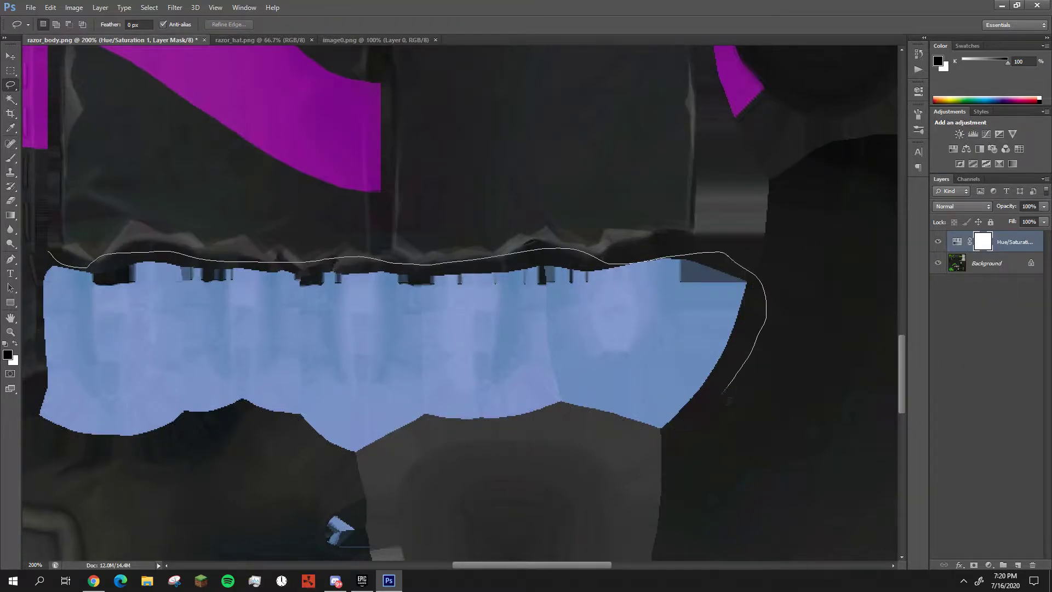
{"action": "left_click_drag", "start_coordinate": [287, 449], "coordinate": [53, 242]}
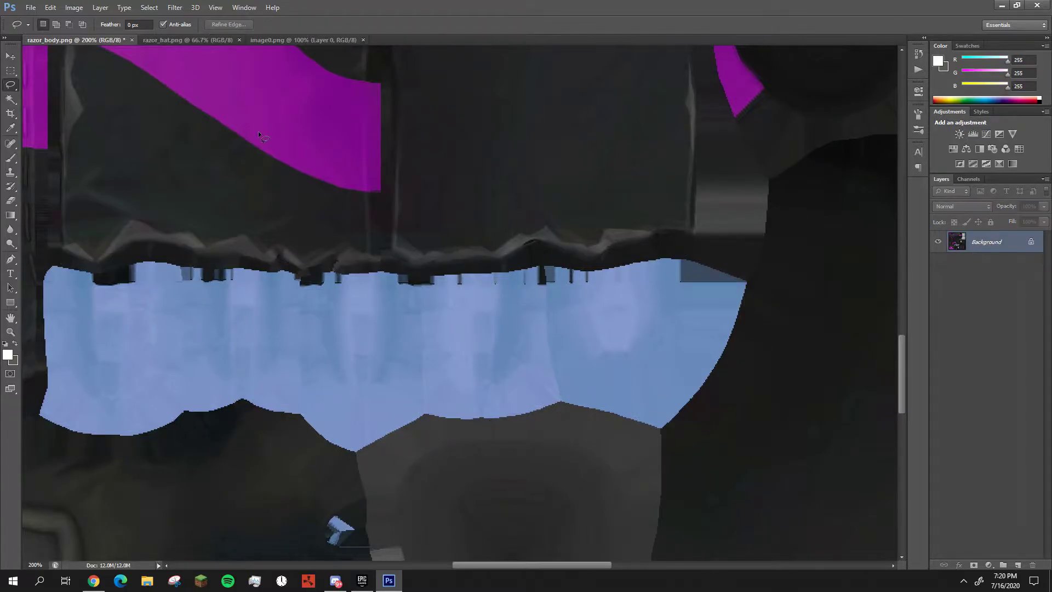
{"action": "left_click", "coordinate": [30, 8]}
{"action": "left_click", "coordinate": [50, 26]}
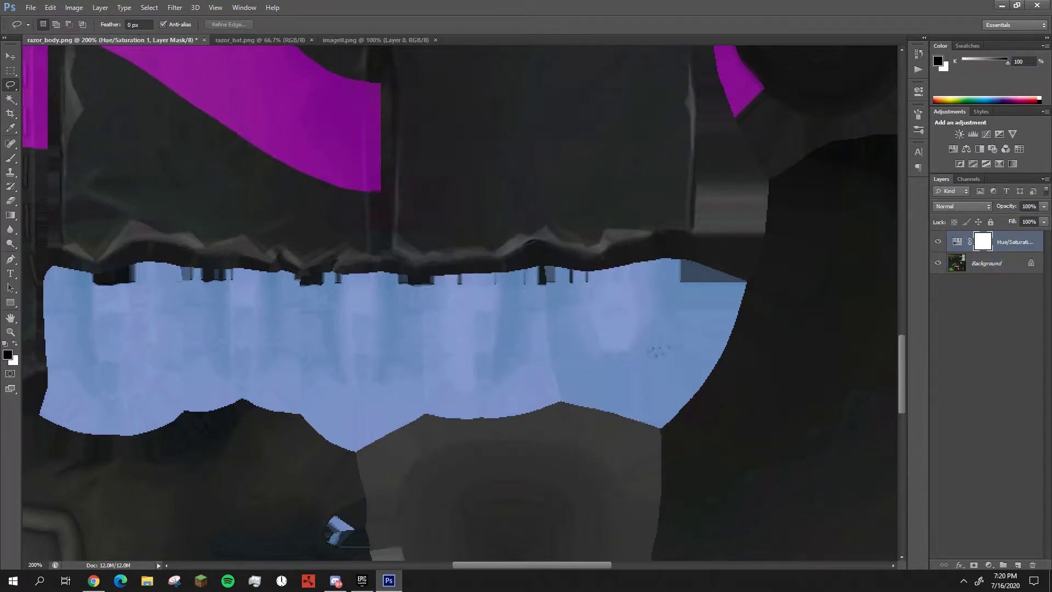
Duplicate the Background layer and merge the copy with the Hue/Saturation 1 adjustment layer.
{"action": "right_click", "coordinate": [985, 266]}
{"action": "left_click", "coordinate": [975, 291]}
{"action": "key", "text": "Return"}
{"action": "left_click", "coordinate": [1015, 241], "text": "ctrl"}
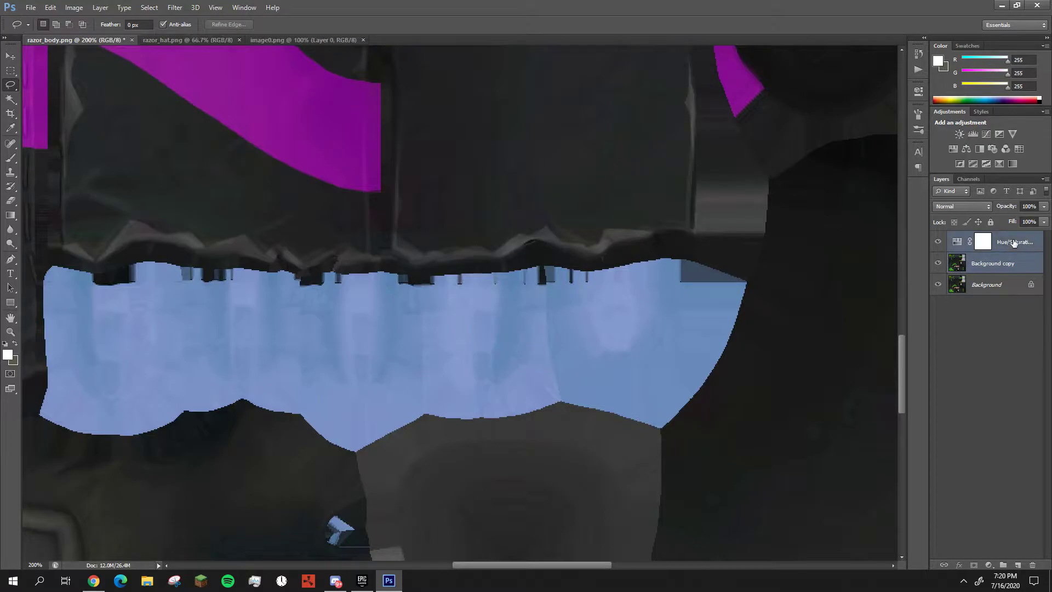
{"action": "key", "text": "ctrl+e"}
Outline the large blue skin strip freehand and delete it from the merged layer to expose the original skin colour.
{"action": "left_click_drag", "start_coordinate": [383, 247], "coordinate": [573, 257]}
{"action": "key", "text": "Delete"}
{"action": "key", "text": "ctrl+d"}
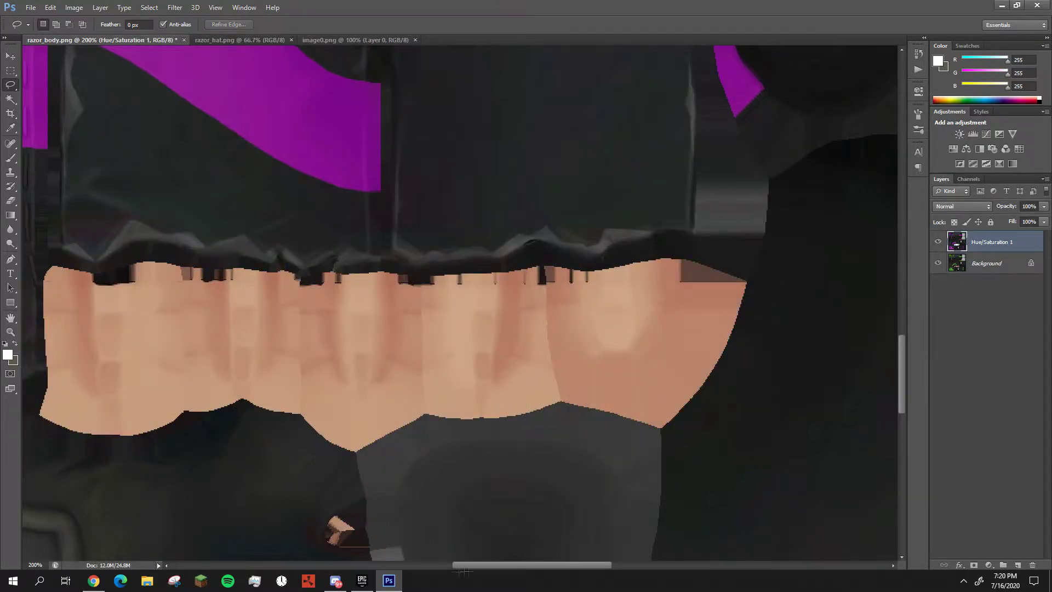
Outline and delete the small blue skin patches along the lower part of the texture, including those bordering the purple shoe's upper edge.
{"action": "left_click_drag", "start_coordinate": [457, 566], "coordinate": [385, 566]}
{"action": "scroll", "coordinate": [439, 438], "scroll_direction": "down", "scroll_amount": 6}
{"action": "left_click_drag", "start_coordinate": [480, 364], "coordinate": [731, 427]}
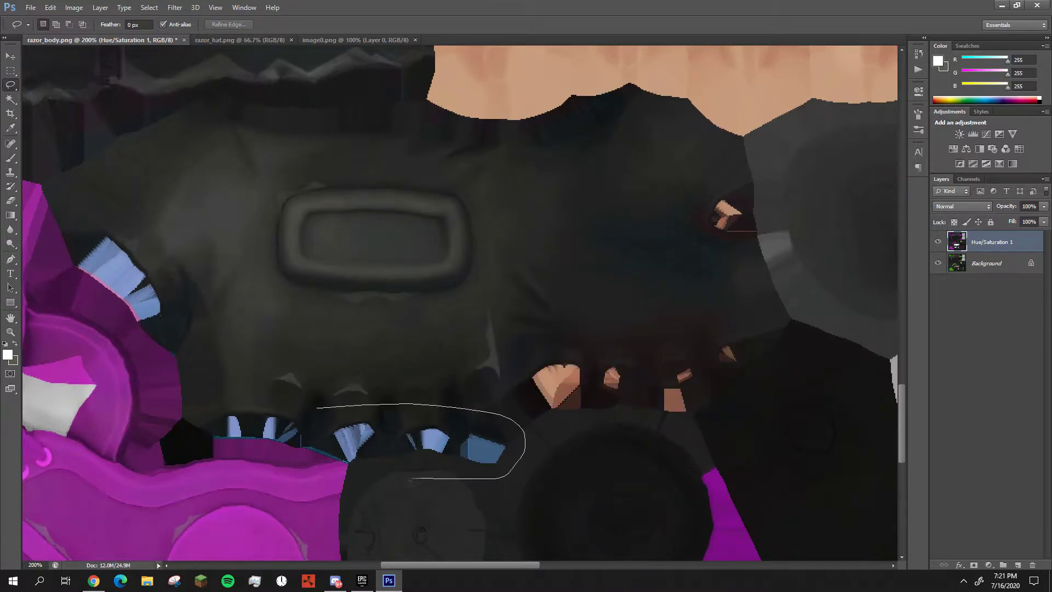
{"action": "scroll", "coordinate": [151, 480], "scroll_direction": "up", "scroll_amount": 2}
{"action": "left_click_drag", "start_coordinate": [260, 361], "coordinate": [280, 403]}
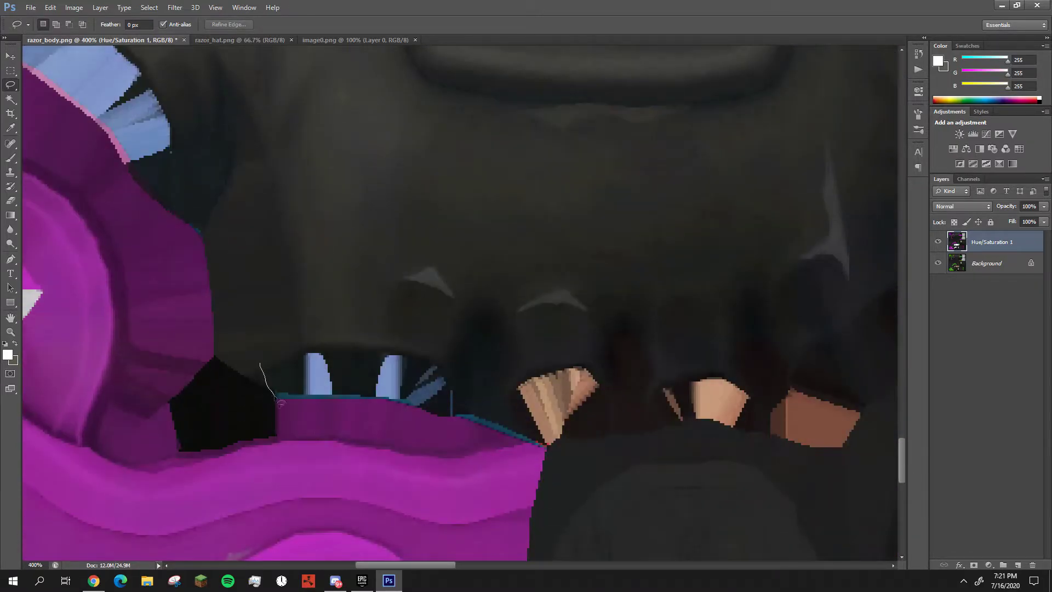
{"action": "left_click_drag", "start_coordinate": [303, 333], "coordinate": [301, 334]}
{"action": "key", "text": "Delete"}
{"action": "key", "text": "ctrl+d"}
Outline the fan-shaped blue patches next to the shoe's ankle, delete them from the merged layer and deselect.
{"action": "left_click_drag", "start_coordinate": [527, 189], "coordinate": [255, 207]}
{"action": "scroll", "coordinate": [363, 183], "scroll_direction": "down", "scroll_amount": 4}
{"action": "mouse_move", "coordinate": [375, 186]}
{"action": "left_mouse_down"}
{"action": "mouse_move", "coordinate": [527, 219]}
{"action": "mouse_move", "coordinate": [671, 308]}
{"action": "left_mouse_up"}
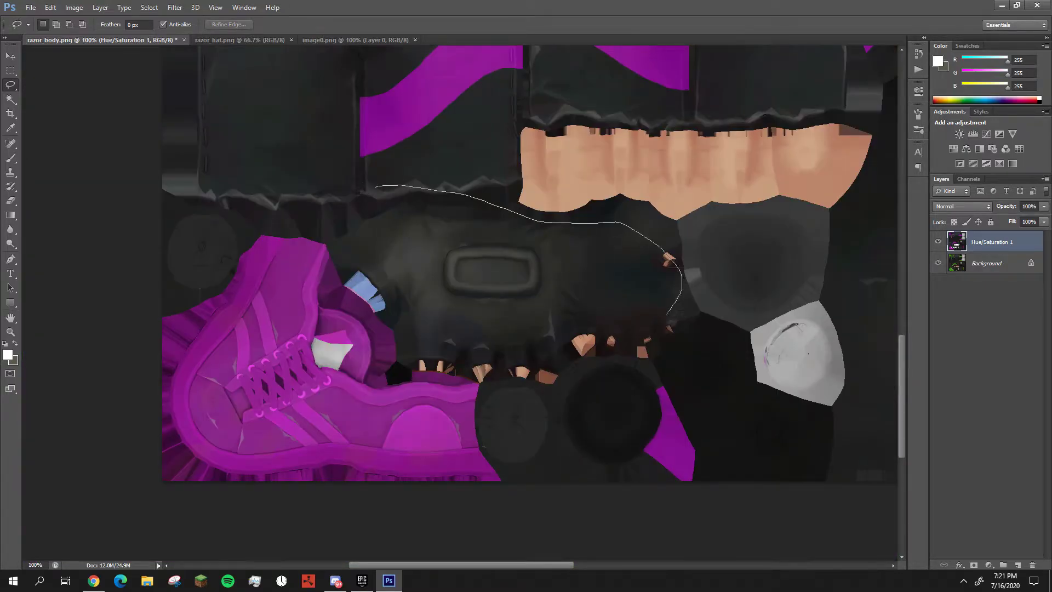
{"action": "scroll", "coordinate": [356, 292], "scroll_direction": "up", "scroll_amount": 3}
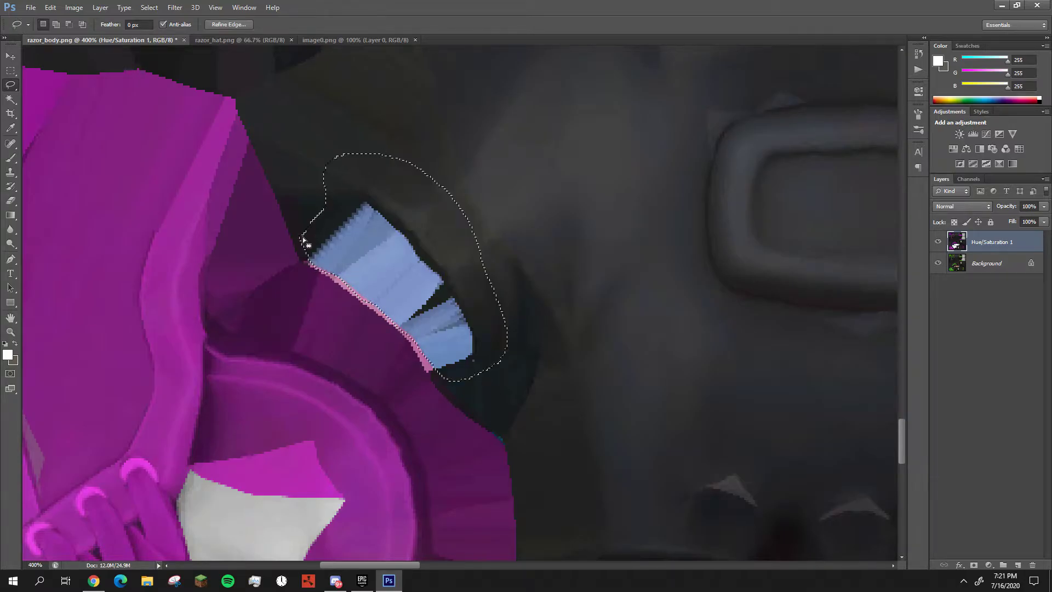
{"action": "key", "text": "Delete"}
{"action": "key", "text": "ctrl+d"}
Choose the Brush tool for covering the snake logo and add a new empty layer above Hue/Saturation 1.
{"action": "scroll", "coordinate": [304, 241], "scroll_direction": "down", "scroll_amount": 5}
{"action": "scroll", "coordinate": [504, 355], "scroll_direction": "up", "scroll_amount": 2}
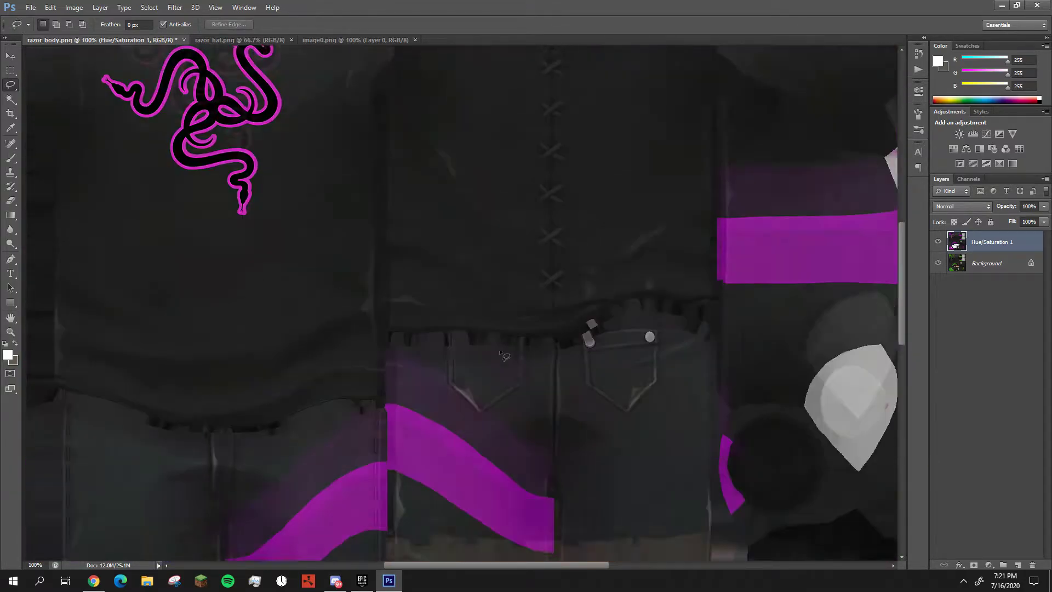
{"action": "scroll", "coordinate": [504, 355], "scroll_direction": "up", "scroll_amount": 5}
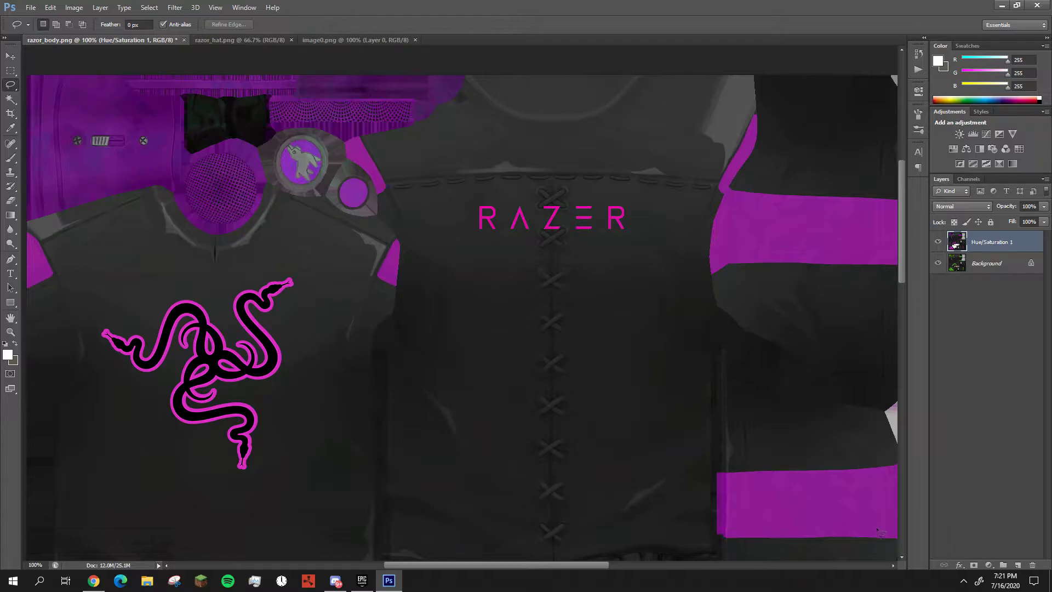
{"action": "left_click_drag", "start_coordinate": [461, 565], "coordinate": [411, 562]}
{"action": "scroll", "coordinate": [466, 308], "scroll_direction": "up", "scroll_amount": 1}
{"action": "scroll", "coordinate": [466, 308], "scroll_direction": "down", "scroll_amount": 3}
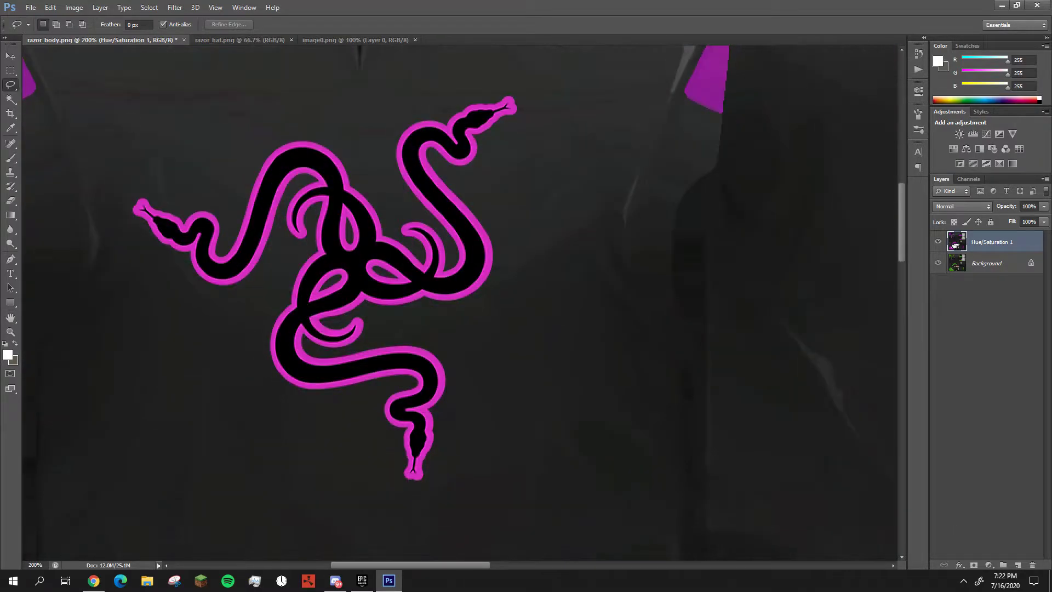
{"action": "scroll", "coordinate": [390, 192], "scroll_direction": "down", "scroll_amount": 1}
{"action": "scroll", "coordinate": [390, 193], "scroll_direction": "up", "scroll_amount": 1}
{"action": "left_click", "coordinate": [10, 158]}
{"action": "mouse_move", "coordinate": [134, 145]}
{"action": "left_mouse_down"}
{"action": "mouse_move", "coordinate": [282, 246]}
{"action": "mouse_move", "coordinate": [412, 194]}
{"action": "left_mouse_up"}
{"action": "key", "text": "ctrl+z"}
{"action": "left_click", "coordinate": [1018, 565]}
Set the brush's flow to 53%, keeping its mode Normal and opacity at 100%.
{"action": "scroll", "coordinate": [188, 323], "scroll_direction": "up", "scroll_amount": 3}
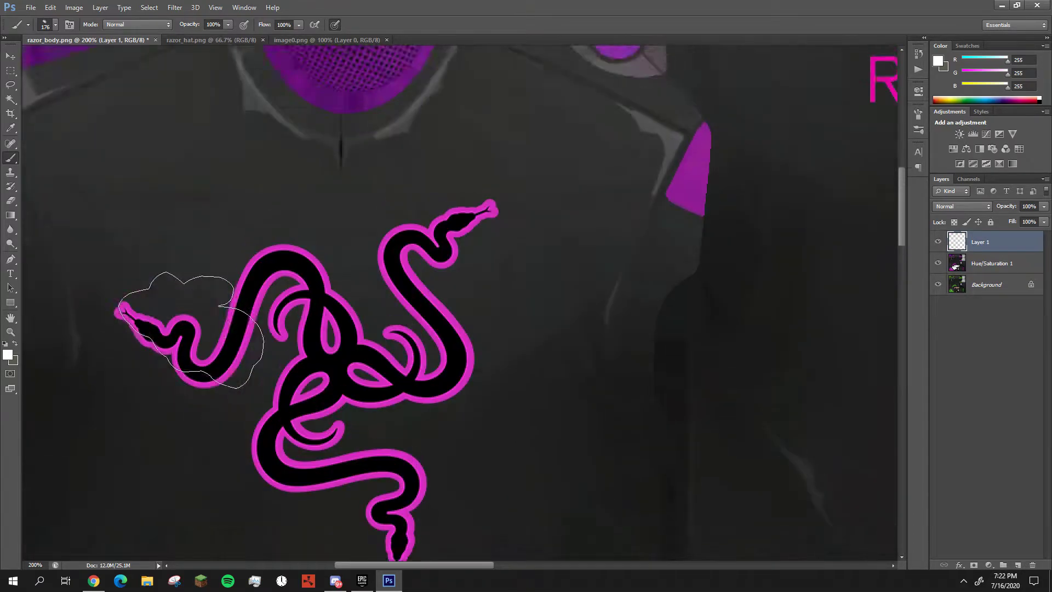
{"action": "scroll", "coordinate": [188, 323], "scroll_direction": "down", "scroll_amount": 1}
{"action": "left_click", "coordinate": [11, 157]}
{"action": "left_click", "coordinate": [56, 26]}
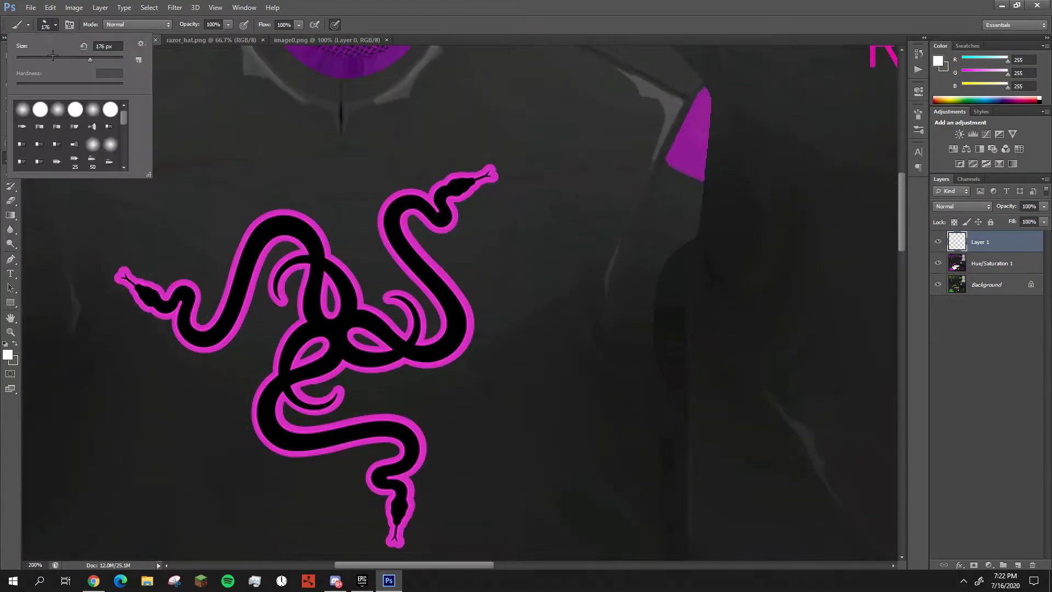
{"action": "left_click", "coordinate": [299, 25]}
{"action": "left_click", "coordinate": [228, 24]}
{"action": "left_click", "coordinate": [167, 24]}
{"action": "left_click", "coordinate": [193, 178]}
Sample the dark grey of the shirt's chest and paint over the upper part of the snake logo.
{"action": "left_click", "coordinate": [10, 99]}
{"action": "left_click", "coordinate": [11, 128]}
{"action": "left_click", "coordinate": [224, 211]}
{"action": "left_click", "coordinate": [11, 157]}
{"action": "mouse_move", "coordinate": [263, 236]}
{"action": "left_mouse_down"}
{"action": "mouse_move", "coordinate": [423, 234]}
{"action": "mouse_move", "coordinate": [450, 309]}
{"action": "mouse_move", "coordinate": [282, 270]}
{"action": "mouse_move", "coordinate": [364, 247]}
{"action": "left_mouse_up"}
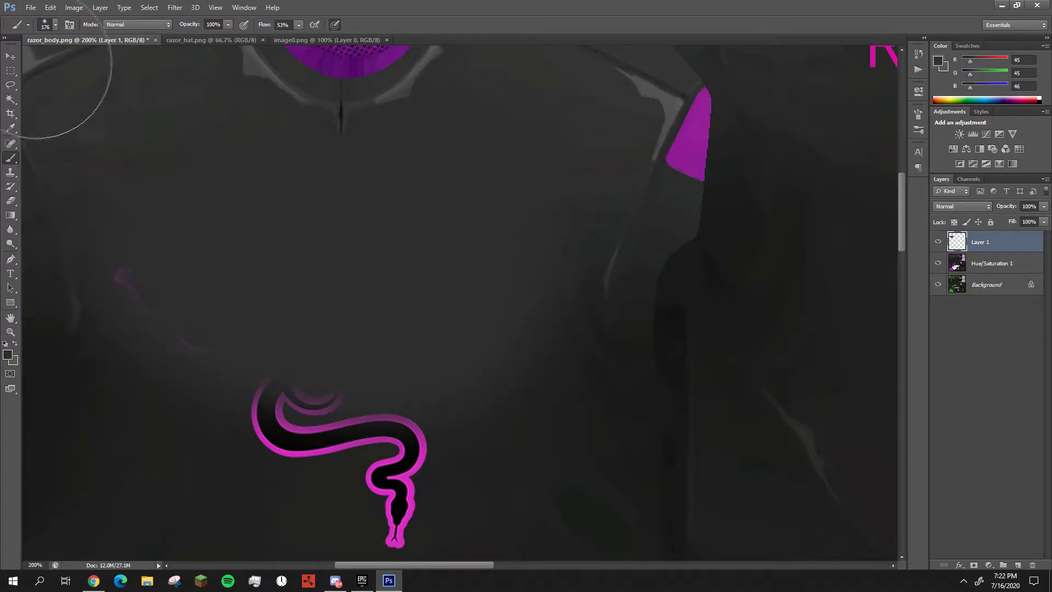
Sample the darker grey lower on the shirt and paint over the remaining lower part of the logo.
{"action": "left_click", "coordinate": [10, 128]}
{"action": "left_click", "coordinate": [156, 403]}
{"action": "left_click", "coordinate": [10, 158]}
{"action": "mouse_move", "coordinate": [136, 350]}
{"action": "left_mouse_down"}
{"action": "mouse_move", "coordinate": [377, 456]}
{"action": "mouse_move", "coordinate": [535, 419]}
{"action": "mouse_move", "coordinate": [309, 444]}
{"action": "mouse_move", "coordinate": [346, 513]}
{"action": "left_mouse_up"}
Sample the lighter chest grey again and brush across the middle of the chest to soften the shading transition.
{"action": "left_click", "coordinate": [11, 128]}
{"action": "left_click", "coordinate": [184, 184]}
{"action": "left_click", "coordinate": [10, 158]}
{"action": "left_click_drag", "start_coordinate": [165, 242], "coordinate": [407, 304]}
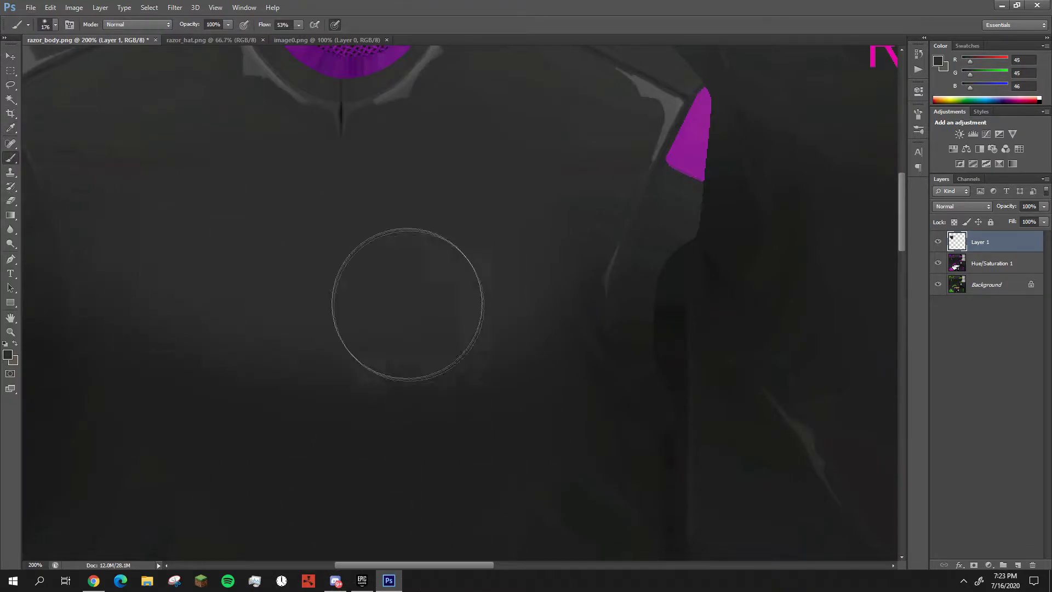
Blend the shirt front's shading with greys sampled near the collar and from the darker lower area.
{"action": "scroll", "coordinate": [401, 277], "scroll_direction": "down", "scroll_amount": 2}
{"action": "scroll", "coordinate": [378, 265], "scroll_direction": "up", "scroll_amount": 2}
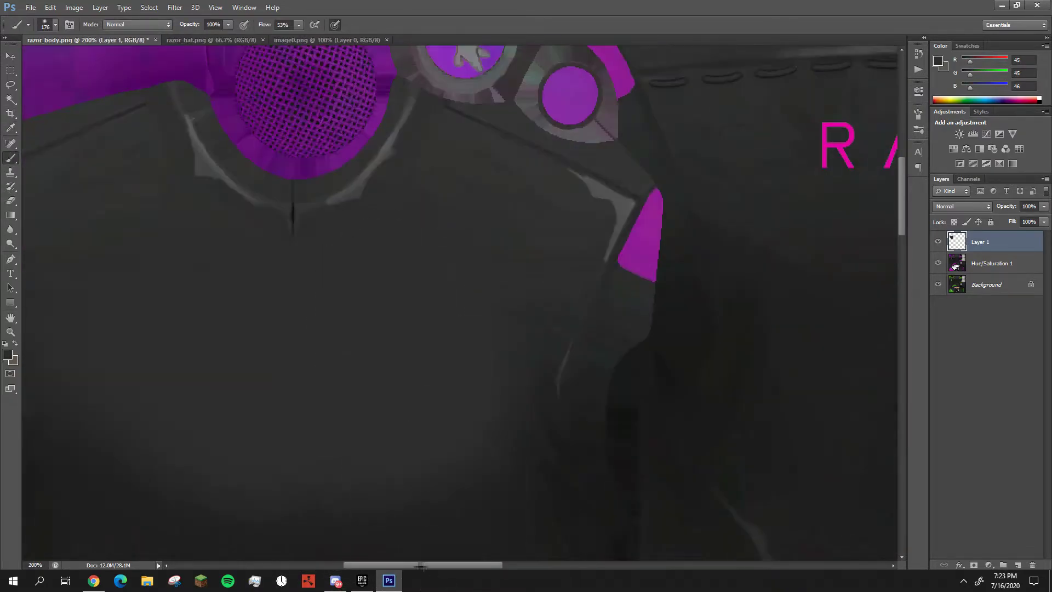
{"action": "scroll", "coordinate": [384, 266], "scroll_direction": "left", "scroll_amount": 2}
{"action": "left_click", "coordinate": [255, 202], "text": "alt"}
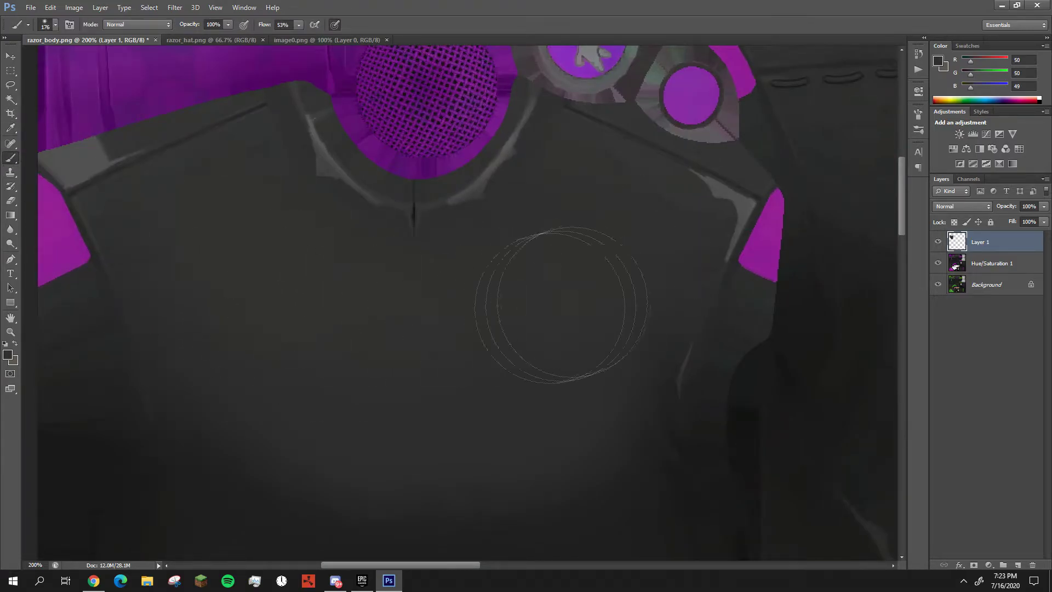
{"action": "scroll", "coordinate": [104, 276], "scroll_direction": "down", "scroll_amount": 3}
{"action": "left_click", "coordinate": [376, 418], "text": "alt"}
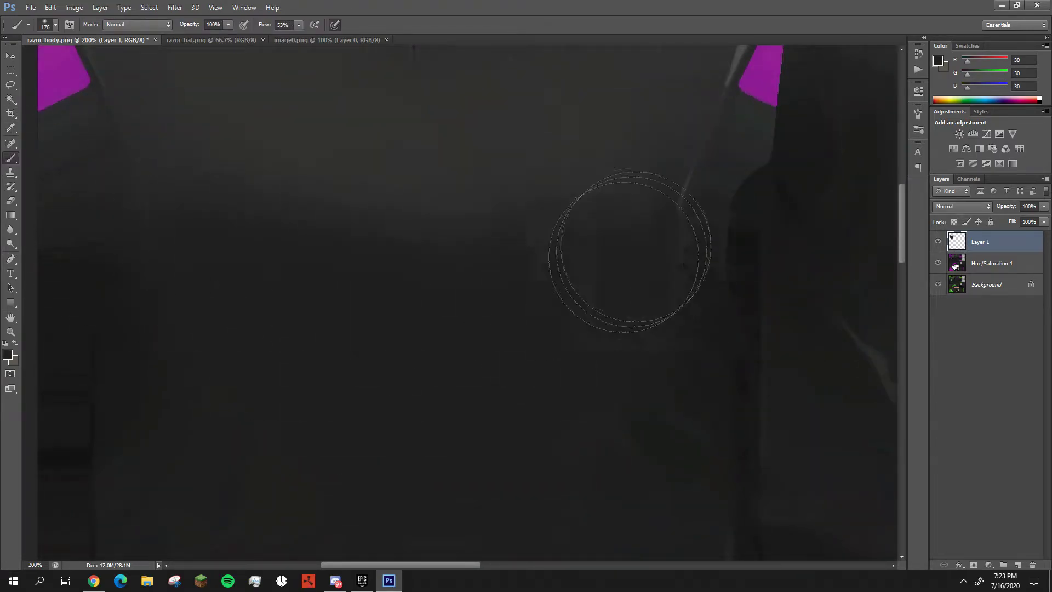
{"action": "scroll", "coordinate": [412, 303], "scroll_direction": "down", "scroll_amount": 3}
Copy the cross stitch below the RAZER lettering from the Hue/Saturation 1 layer to a new layer and try moving it upwards.
{"action": "scroll", "coordinate": [413, 303], "scroll_direction": "down", "scroll_amount": 3, "text": "alt"}
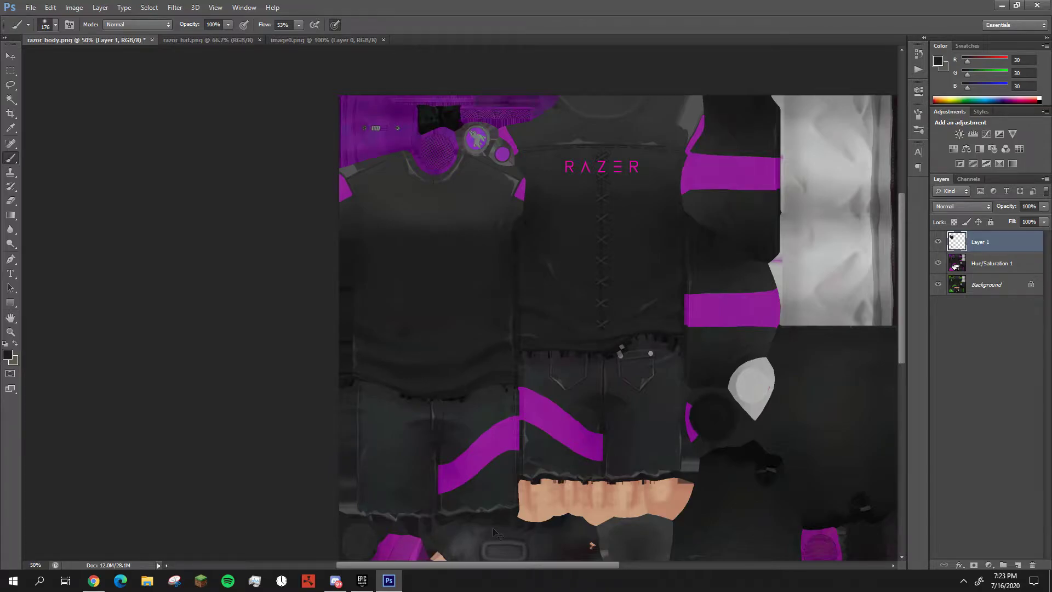
{"action": "scroll", "coordinate": [630, 115], "scroll_direction": "up", "scroll_amount": 4, "text": "alt"}
{"action": "scroll", "coordinate": [471, 384], "scroll_direction": "down", "scroll_amount": 6}
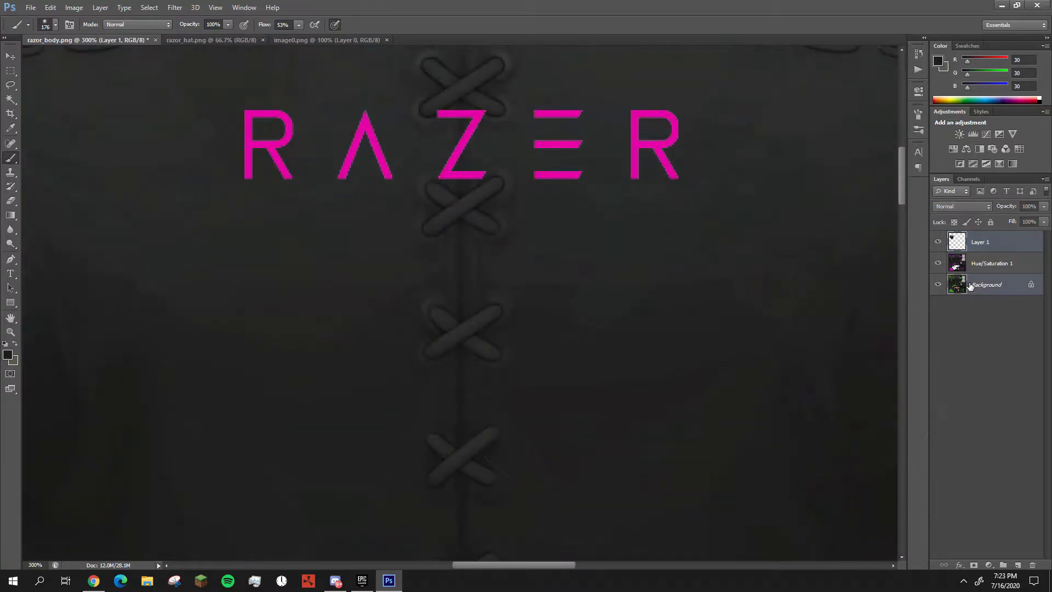
{"action": "left_click", "coordinate": [981, 264]}
{"action": "key", "text": "l"}
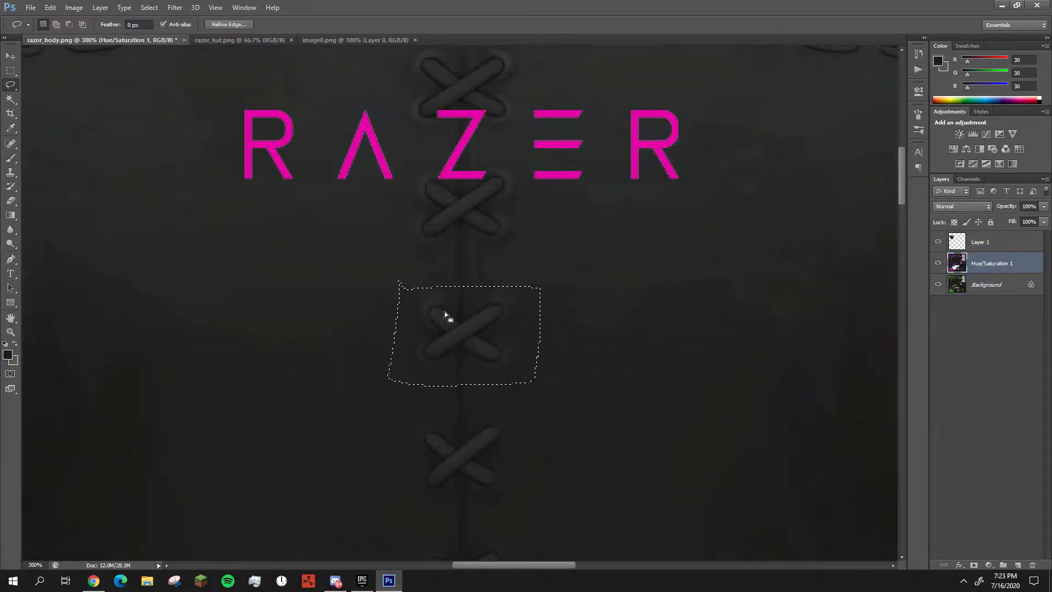
{"action": "key", "text": "ctrl+j"}
{"action": "key", "text": "v"}
{"action": "mouse_move", "coordinate": [452, 324]}
{"action": "left_mouse_down"}
{"action": "mouse_move", "coordinate": [446, 174]}
{"action": "mouse_move", "coordinate": [447, 183]}
{"action": "left_mouse_up"}
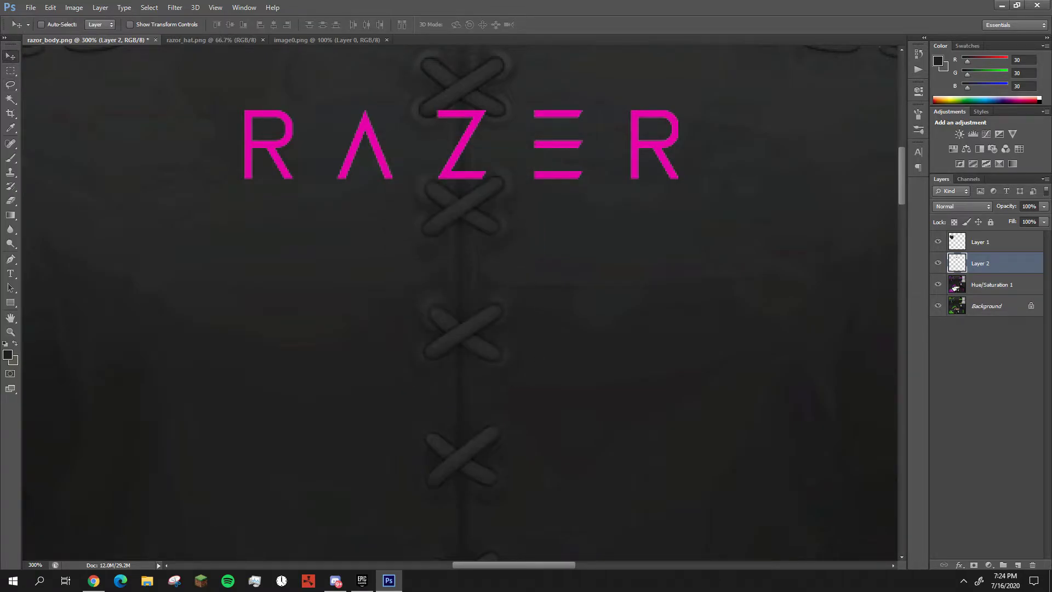
Trace the cross stitch's outline closely with the Lasso and copy it to its own layer.
{"action": "scroll", "coordinate": [686, 304], "scroll_direction": "up", "scroll_amount": 7, "text": "alt"}
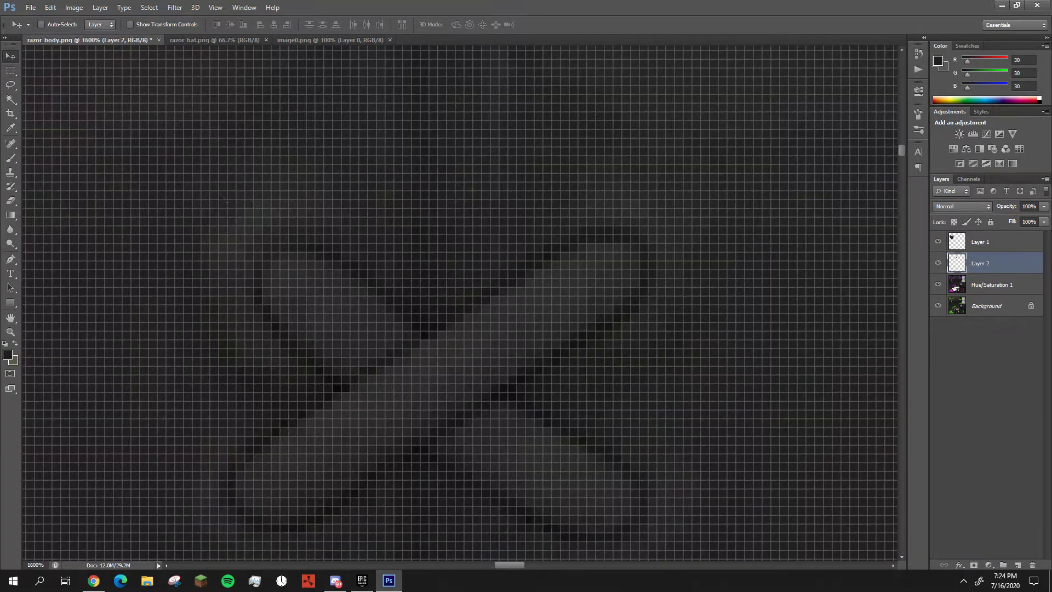
{"action": "key", "text": "l"}
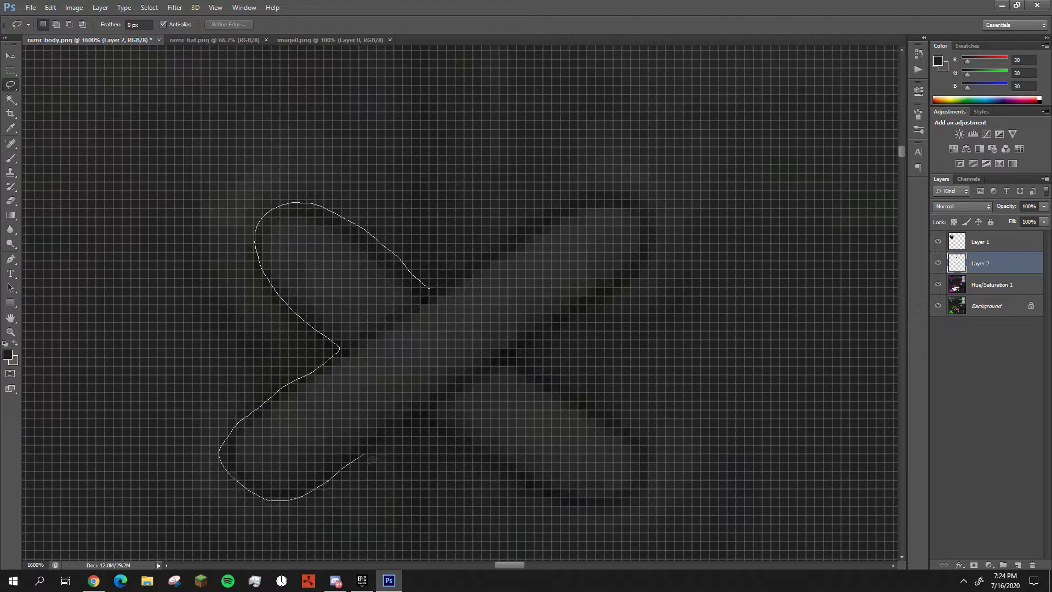
{"action": "mouse_move", "coordinate": [512, 231]}
{"action": "left_mouse_down"}
{"action": "mouse_move", "coordinate": [433, 287]}
{"action": "mouse_move", "coordinate": [450, 148]}
{"action": "mouse_move", "coordinate": [450, 355]}
{"action": "mouse_move", "coordinate": [460, 76]}
{"action": "left_mouse_up"}
{"action": "scroll", "coordinate": [449, 296], "scroll_direction": "down", "scroll_amount": 4, "text": "alt"}
{"action": "key", "text": "ctrl+j"}
Move the traced stitch onto the topmost cross stitch above the lettering and enlarge it slightly to match.
{"action": "key", "text": "v"}
{"action": "scroll", "coordinate": [437, 183], "scroll_direction": "up", "scroll_amount": 5}
{"action": "left_click_drag", "start_coordinate": [445, 288], "coordinate": [428, 257]}
{"action": "key", "text": "ctrl+t"}
{"action": "left_click_drag", "start_coordinate": [364, 205], "coordinate": [344, 193]}
{"action": "left_click_drag", "start_coordinate": [404, 223], "coordinate": [404, 226]}
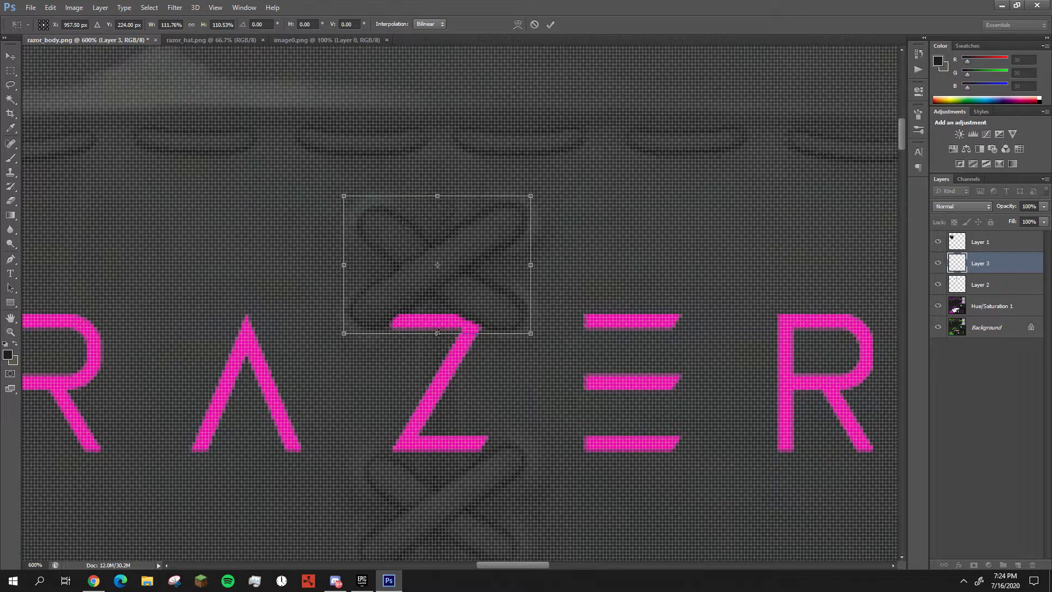
{"action": "left_click_drag", "start_coordinate": [531, 264], "coordinate": [535, 264]}
{"action": "key", "text": "Return"}
{"action": "scroll", "coordinate": [439, 284], "scroll_direction": "down", "scroll_amount": 3, "text": "alt"}
{"action": "key", "text": "ctrl+t"}
{"action": "left_click_drag", "start_coordinate": [440, 307], "coordinate": [439, 310]}
{"action": "key", "text": "Return"}
Place Layer 1 beneath Layer 3 and merge Layer 2 into the layer below it.
{"action": "left_click_drag", "start_coordinate": [978, 246], "coordinate": [979, 237]}
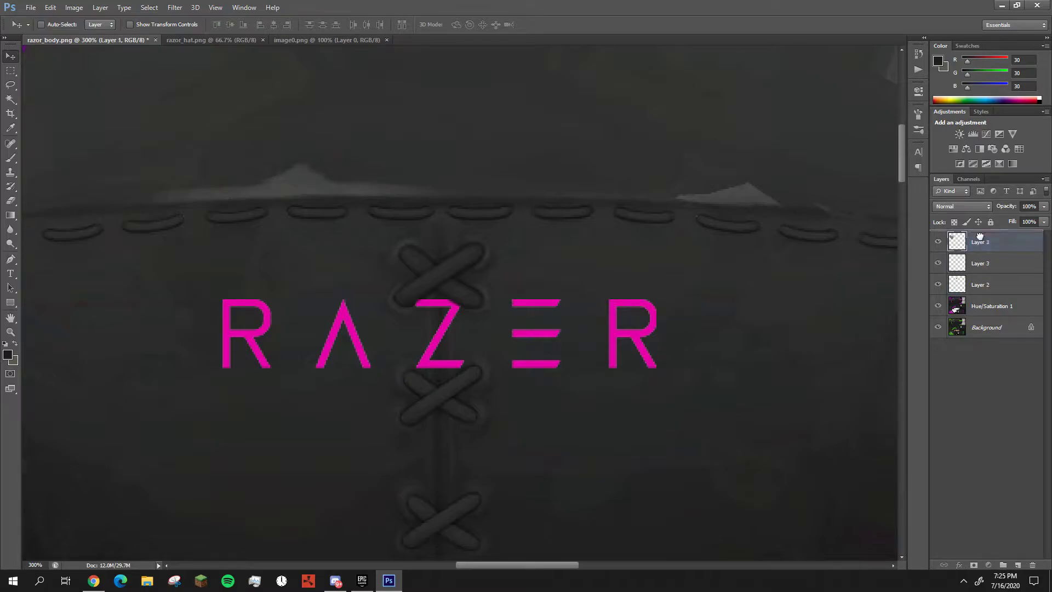
{"action": "left_click", "coordinate": [976, 284]}
{"action": "key", "text": "ctrl+e"}
Choose the Brush tool and sample the dark grey fabric beside the RAZER lettering.
{"action": "scroll", "coordinate": [441, 285], "scroll_direction": "down", "scroll_amount": 2, "text": "alt"}
{"action": "left_click", "coordinate": [10, 158]}
{"action": "left_click", "coordinate": [408, 326], "text": "alt"}
Try painting over the RAZER lettering with the sampled grey, check it by toggling layer visibility, and undo the strokes.
{"action": "left_click_drag", "start_coordinate": [409, 321], "coordinate": [515, 272]}
{"action": "left_click", "coordinate": [986, 250]}
{"action": "left_click", "coordinate": [938, 244]}
{"action": "key", "text": "ctrl+alt+z"}
{"action": "key", "text": "ctrl+alt+z"}
{"action": "key", "text": "ctrl+alt+z"}
{"action": "key", "text": "ctrl+alt+z"}
Brush over the RAZER lettering on Layer 1 with the sampled grey and hide that layer.
{"action": "left_click", "coordinate": [1029, 269]}
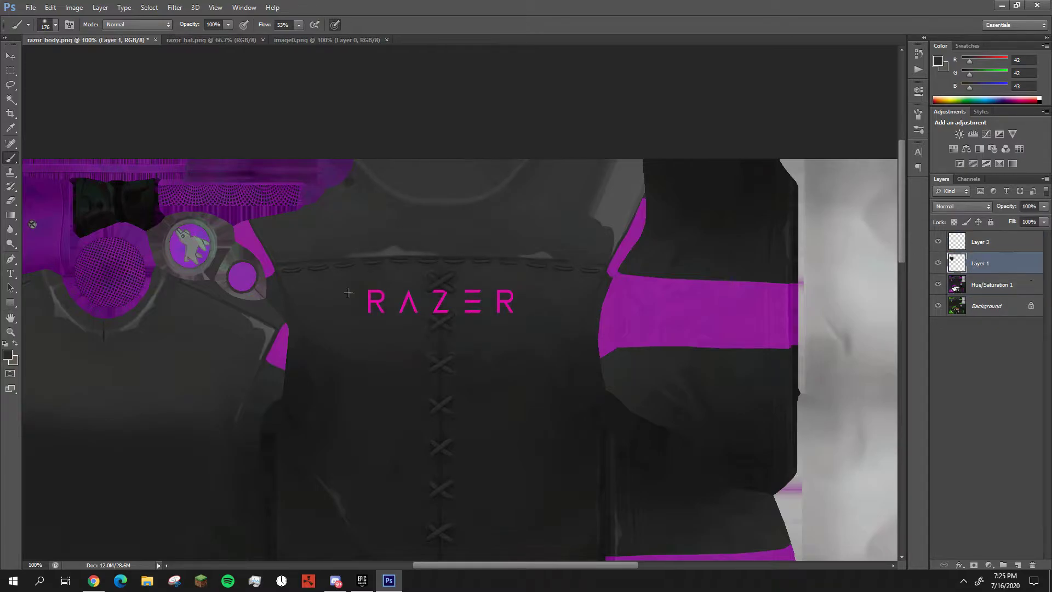
{"action": "left_click", "coordinate": [938, 263]}
{"action": "scroll", "coordinate": [470, 310], "scroll_direction": "up", "scroll_amount": 2}
Duplicate Layer 3 and position the copied cross stitch over the second stitch, just below the lettering.
{"action": "right_click", "coordinate": [978, 242]}
{"action": "left_click", "coordinate": [948, 262]}
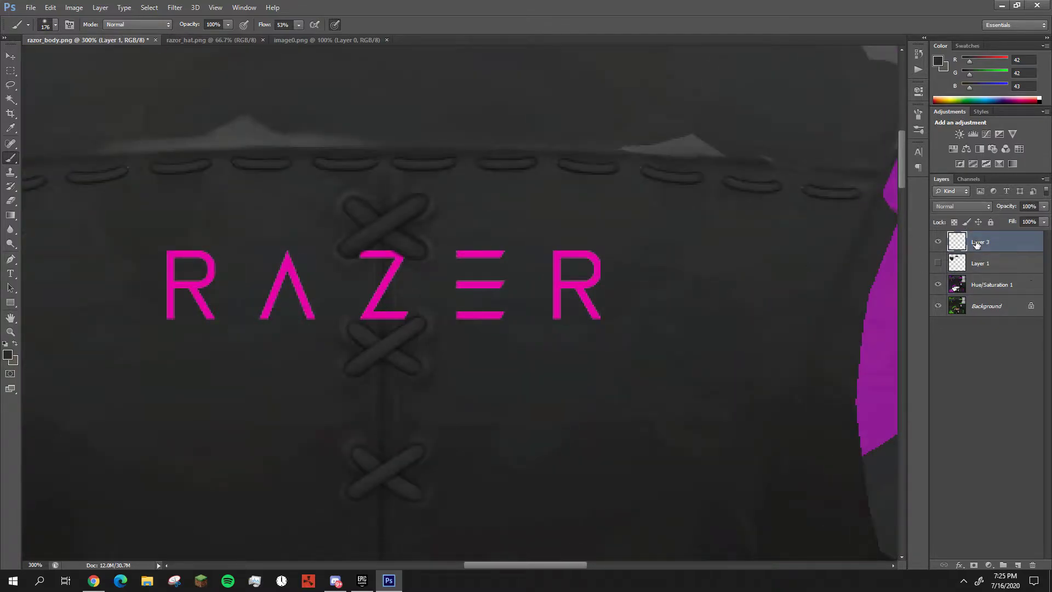
{"action": "left_click", "coordinate": [621, 179]}
{"action": "key", "text": "v"}
{"action": "left_click_drag", "start_coordinate": [397, 347], "coordinate": [397, 347]}
{"action": "key", "text": "ctrl+t"}
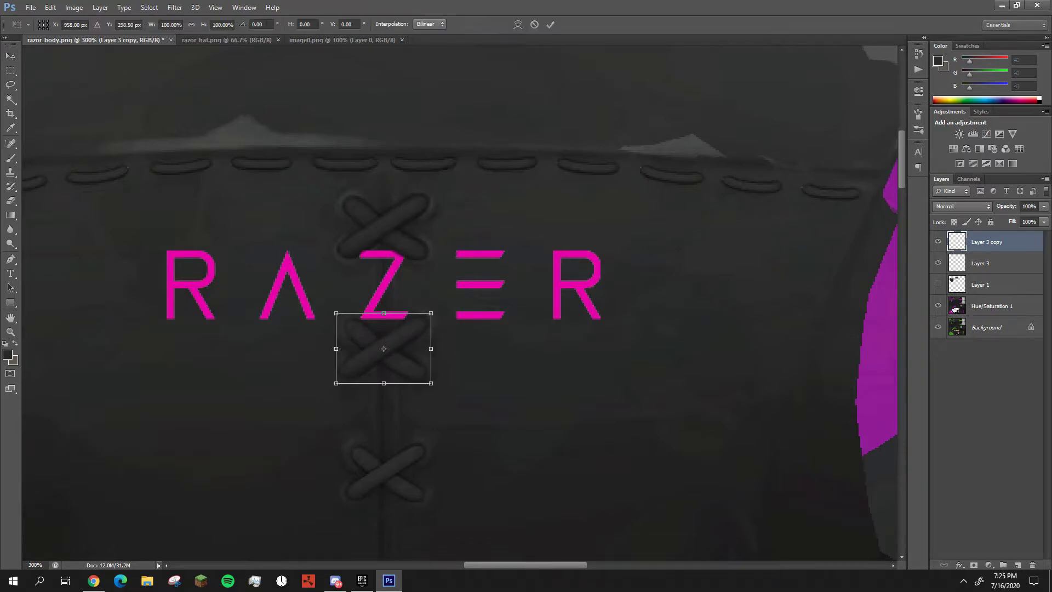
{"action": "left_click", "coordinate": [551, 25]}
Select Layer 3 and make Layer 1 visible again.
{"action": "scroll", "coordinate": [447, 291], "scroll_direction": "down", "scroll_amount": 2}
{"action": "left_click", "coordinate": [969, 265]}
{"action": "left_click", "coordinate": [938, 285]}
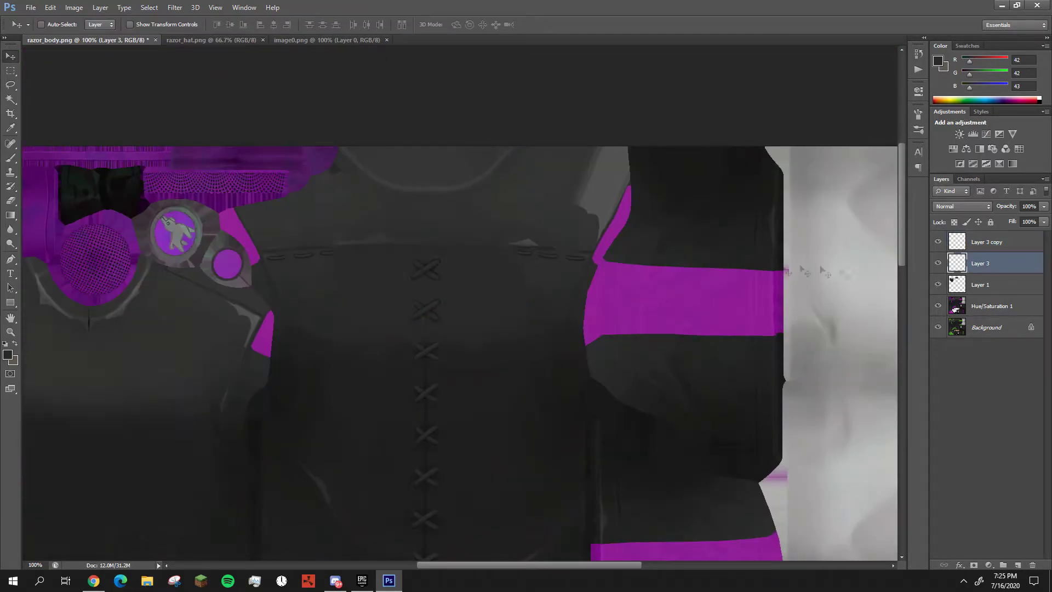
Sample the dark grey near the shirt back's upper seam and brush over the remaining seam stitches on Layer 3.
{"action": "key", "text": "ctrl+plus"}
{"action": "key", "text": "ctrl+plus"}
{"action": "key", "text": "ctrl+minus"}
{"action": "key", "text": "ctrl+minus"}
{"action": "key", "text": "i"}
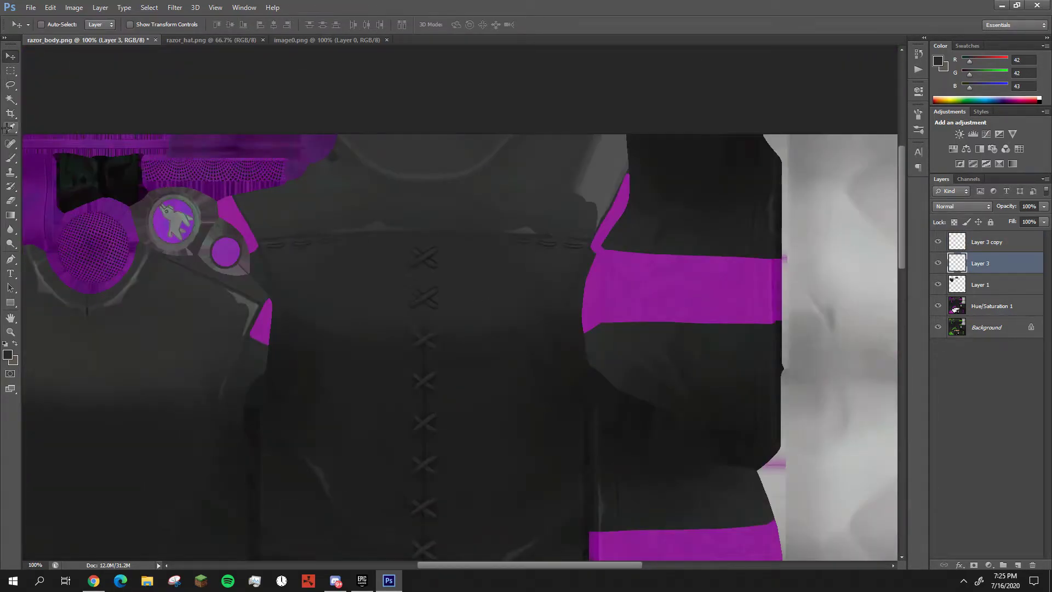
{"action": "left_click", "coordinate": [289, 233]}
{"action": "key", "text": "b"}
{"action": "key", "text": "ctrl+minus"}
{"action": "key", "text": "ctrl+minus"}
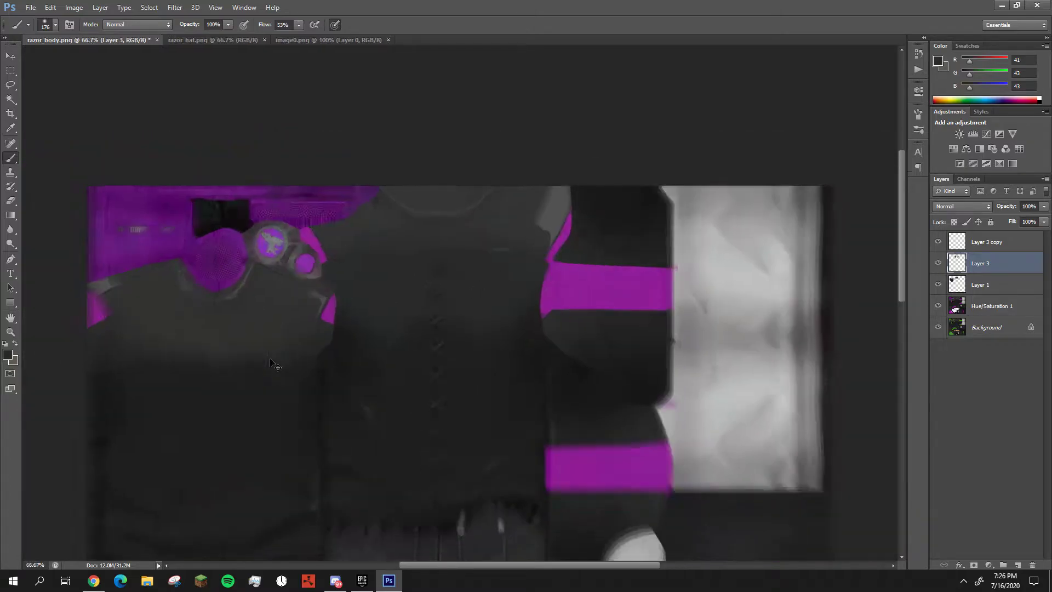
Merge all layers from Layer 3 copy down to Hue/Saturation 1 into one layer, leaving Background separate.
{"action": "scroll", "coordinate": [252, 290], "scroll_direction": "down", "scroll_amount": 3}
{"action": "scroll", "coordinate": [248, 286], "scroll_direction": "up", "scroll_amount": 3}
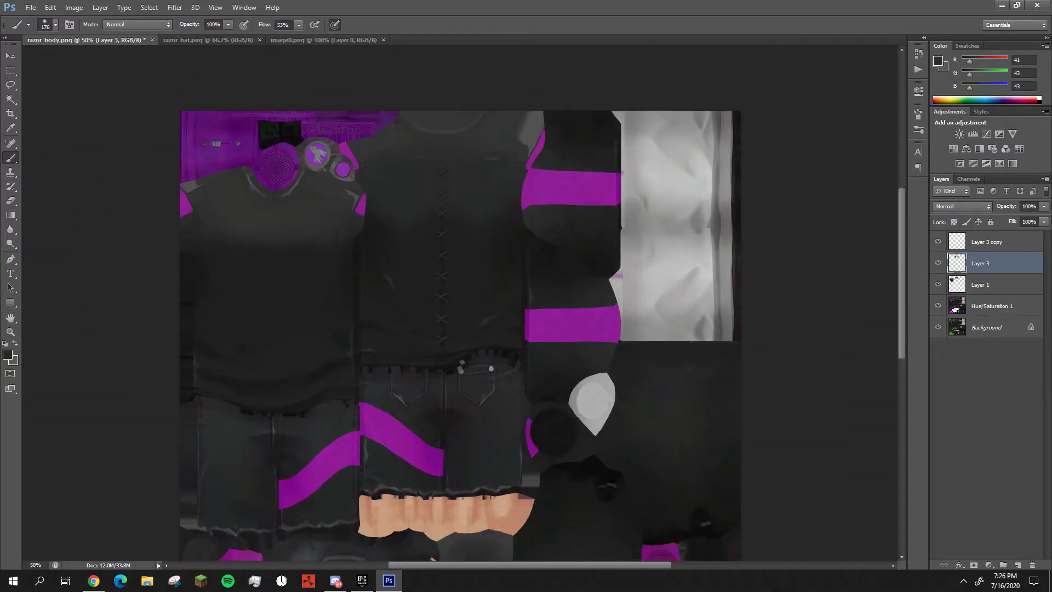
{"action": "left_click", "coordinate": [988, 242]}
{"action": "left_click", "coordinate": [981, 310], "text": "shift"}
{"action": "key", "text": "ctrl+e"}
Combine the edited layers above Background into Layer 3 copy and make that merged layer active.
{"action": "left_click", "coordinate": [956, 267], "text": "shift"}
{"action": "right_click", "coordinate": [943, 270]}
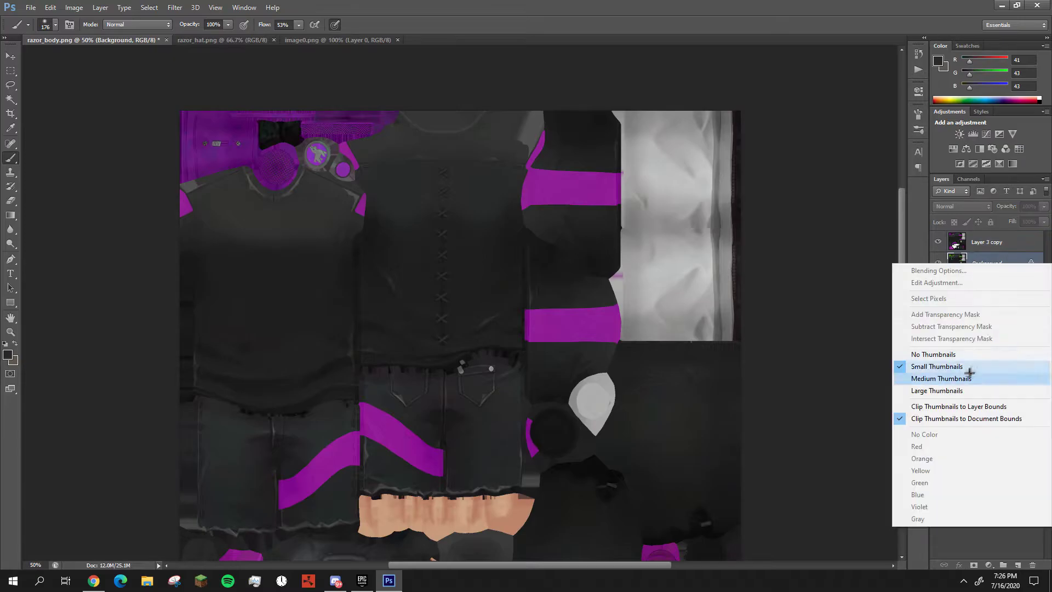
{"action": "right_click", "coordinate": [961, 273]}
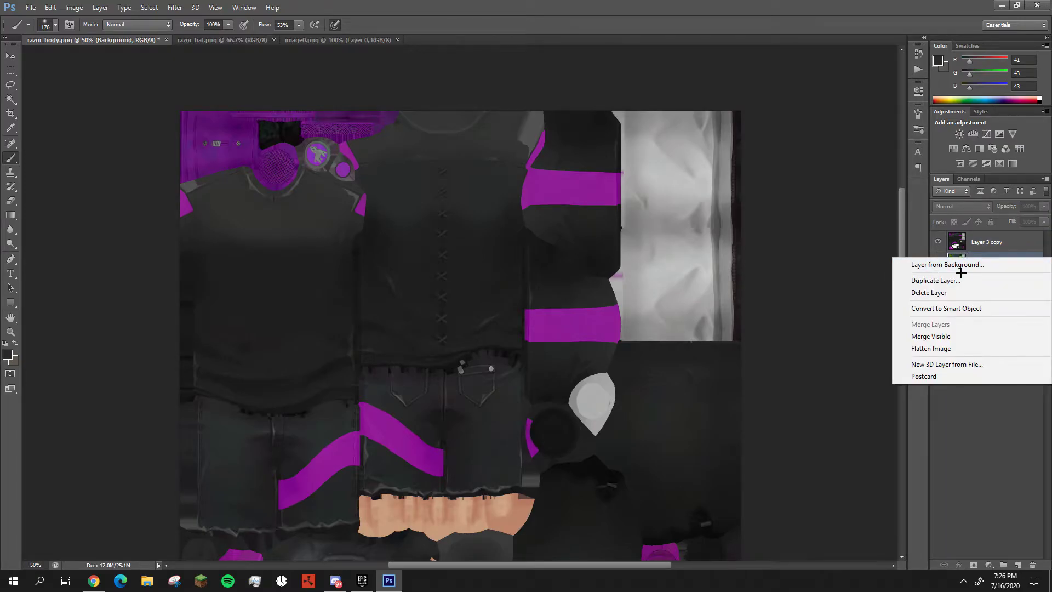
{"action": "left_click", "coordinate": [955, 281]}
{"action": "left_click", "coordinate": [628, 181]}
{"action": "left_click", "coordinate": [964, 244]}
{"action": "key", "text": "ctrl+e"}
{"action": "scroll", "coordinate": [423, 398], "scroll_direction": "left", "scroll_amount": 1}
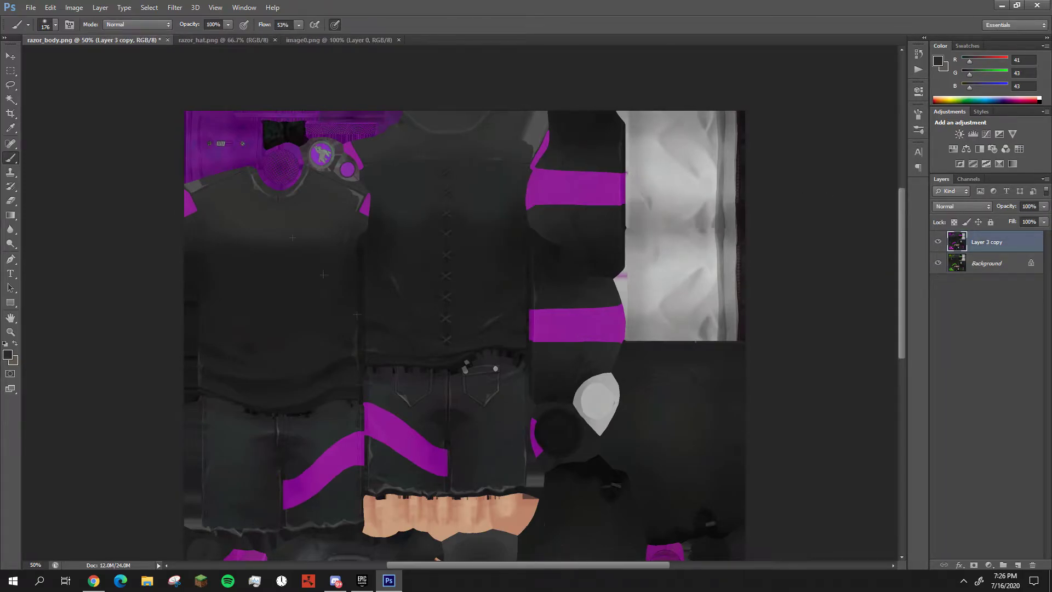
Recolour razor_hat.png by shifting its hue with a Hue/Saturation adjustment layer and merge it with the layer below.
{"action": "key", "text": "ctrl+Tab"}
{"action": "left_click", "coordinate": [974, 565]}
{"action": "key", "text": "ctrl+z"}
{"action": "left_click", "coordinate": [989, 565]}
{"action": "left_click", "coordinate": [1006, 430]}
{"action": "left_click_drag", "start_coordinate": [823, 161], "coordinate": [760, 161]}
{"action": "left_click", "coordinate": [611, 74]}
{"action": "left_click", "coordinate": [961, 267], "text": "shift"}
{"action": "key", "text": "ctrl+e"}
In razor_body.png, give Rectangle 1 a linear gradient overlay at 43° using the dark-to-transparent preset.
{"action": "left_click", "coordinate": [122, 40]}
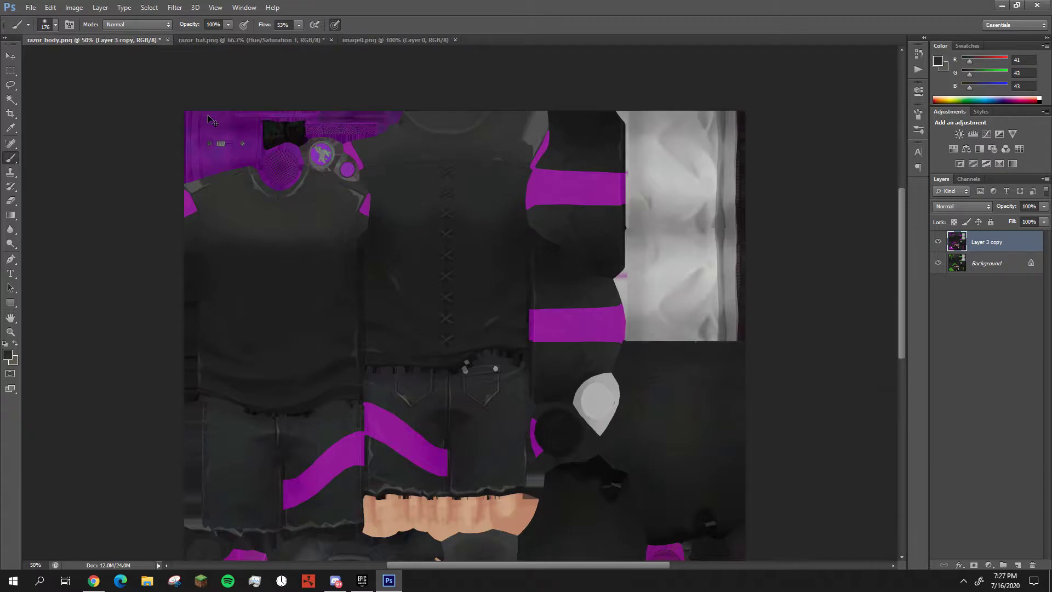
{"action": "scroll", "coordinate": [471, 312], "scroll_direction": "up", "scroll_amount": 2}
{"action": "left_click_drag", "start_coordinate": [458, 565], "coordinate": [362, 565]}
{"action": "scroll", "coordinate": [319, 367], "scroll_direction": "up", "scroll_amount": 2}
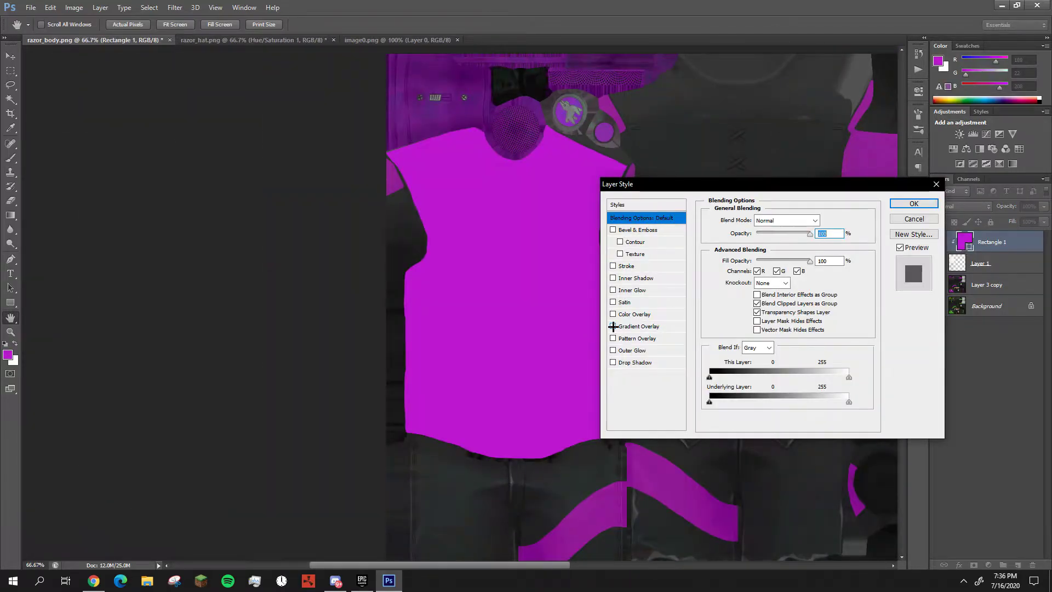
{"action": "left_click", "coordinate": [613, 327]}
{"action": "left_click", "coordinate": [649, 326]}
{"action": "left_click_drag", "start_coordinate": [751, 271], "coordinate": [765, 268]}
{"action": "left_click", "coordinate": [808, 247]}
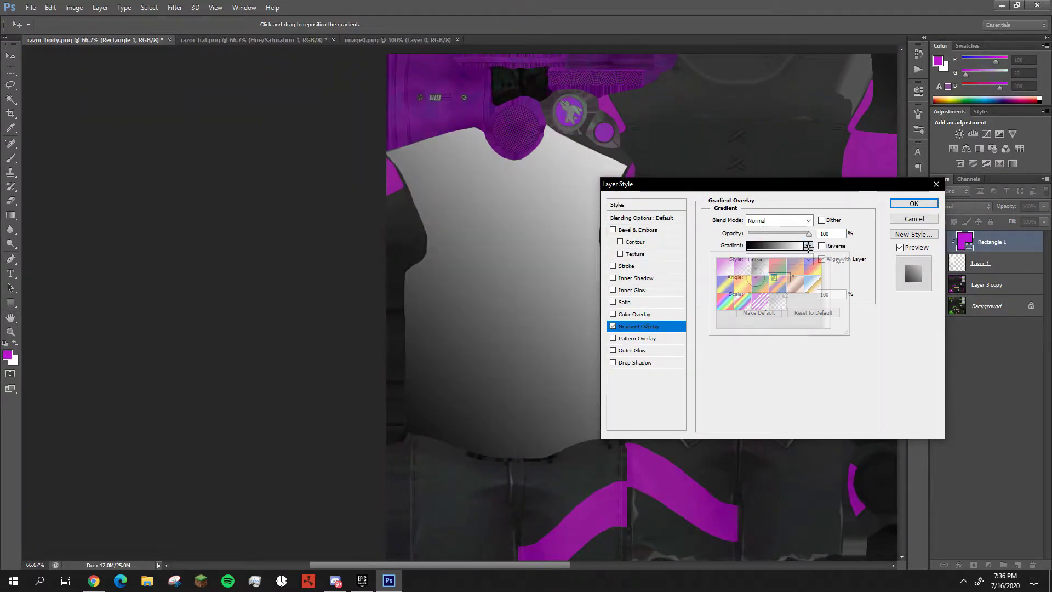
{"action": "left_click", "coordinate": [721, 268]}
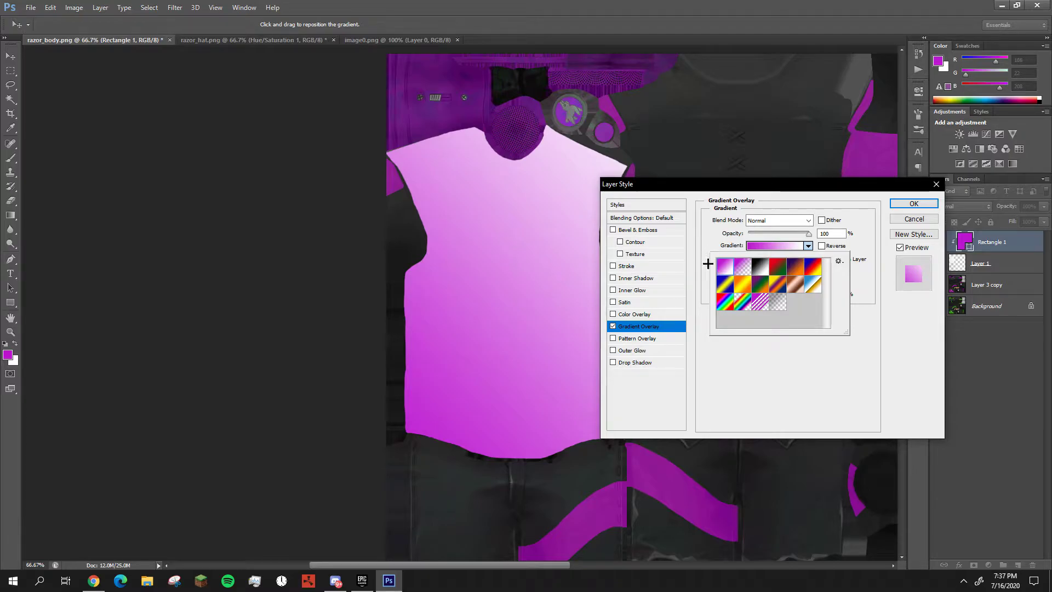
{"action": "left_click", "coordinate": [778, 303]}
{"action": "left_click", "coordinate": [856, 347]}
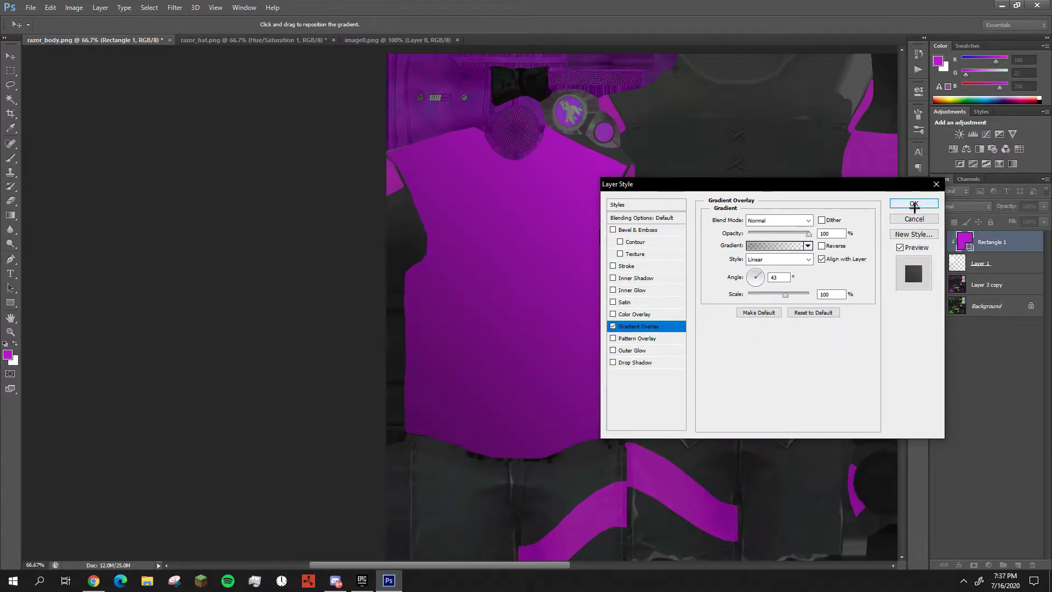
{"action": "left_click", "coordinate": [908, 203]}
Lower the opacity of Layer 1, the base of the purple shirt front, to 56%.
{"action": "scroll", "coordinate": [641, 340], "scroll_direction": "up", "scroll_amount": 2}
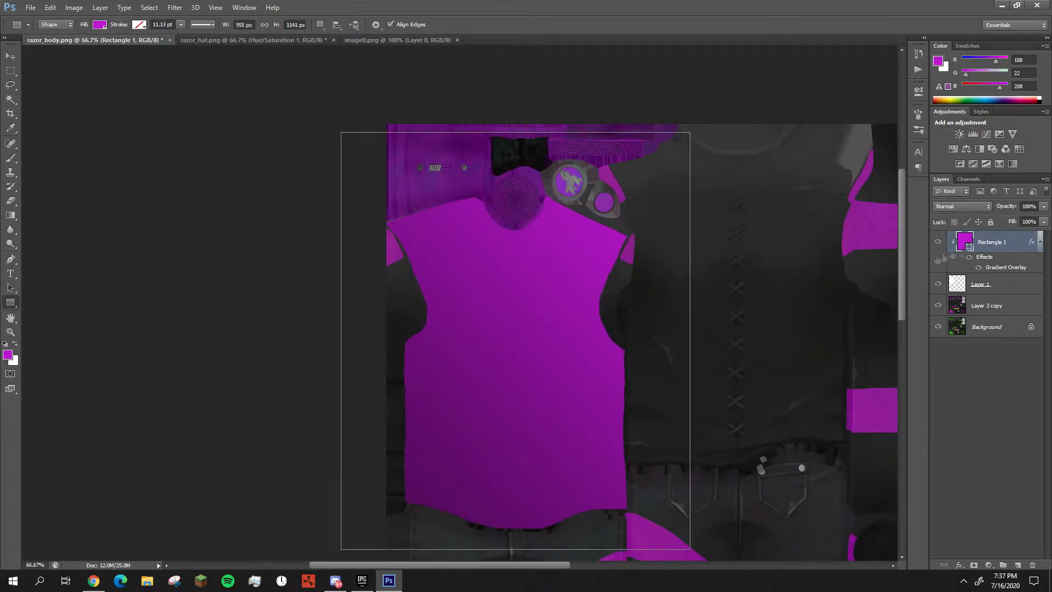
{"action": "left_click", "coordinate": [986, 284]}
{"action": "left_click_drag", "start_coordinate": [1044, 206], "coordinate": [1021, 221]}
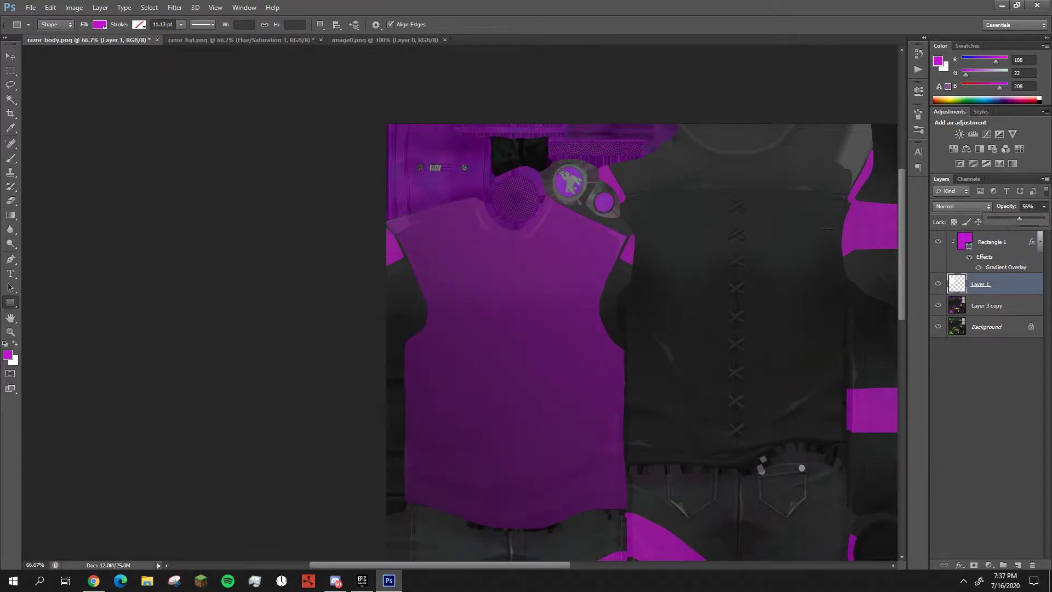
{"action": "left_click_drag", "start_coordinate": [526, 564], "coordinate": [547, 562]}
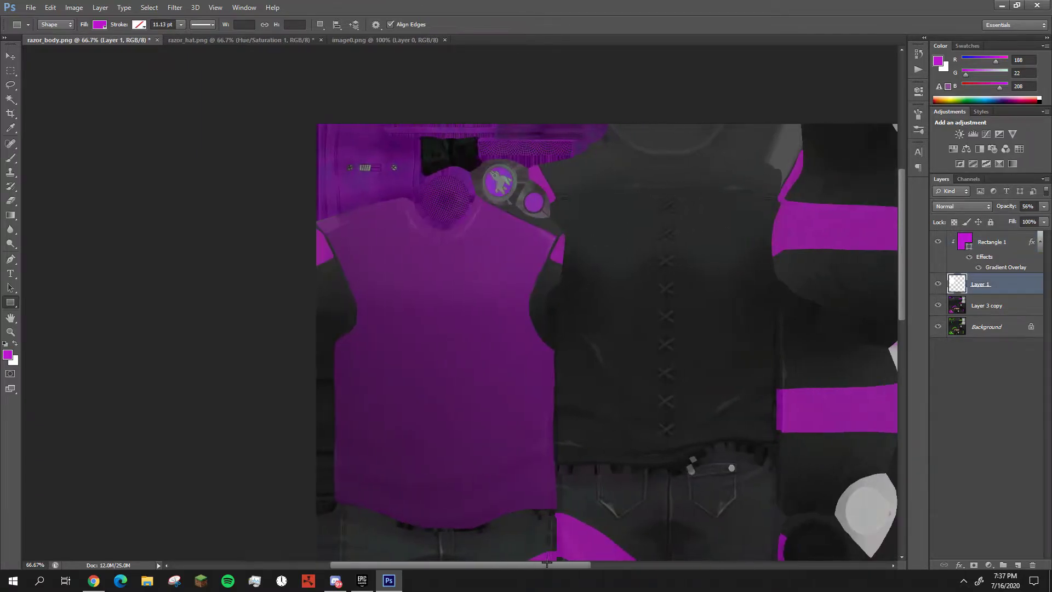
Merge the purple Rectangle 1 with Layer 1 beneath it into a single shirt-front layer.
{"action": "left_click", "coordinate": [976, 245], "text": "shift"}
{"action": "key", "text": "ctrl+e"}
{"action": "key", "text": "ctrl+v"}
{"action": "key", "text": "ctrl+z"}
Duplicate the merged Rectangle 1 layer and position the copy over the shirt back.
{"action": "right_click", "coordinate": [985, 241]}
{"action": "left_click", "coordinate": [914, 192]}
{"action": "key", "text": "Return"}
{"action": "key", "text": "v"}
{"action": "left_click_drag", "start_coordinate": [458, 337], "coordinate": [675, 269]}
Erase along the lower hem of the Rectangle 1 copy on the shirt back.
{"action": "key", "text": "e"}
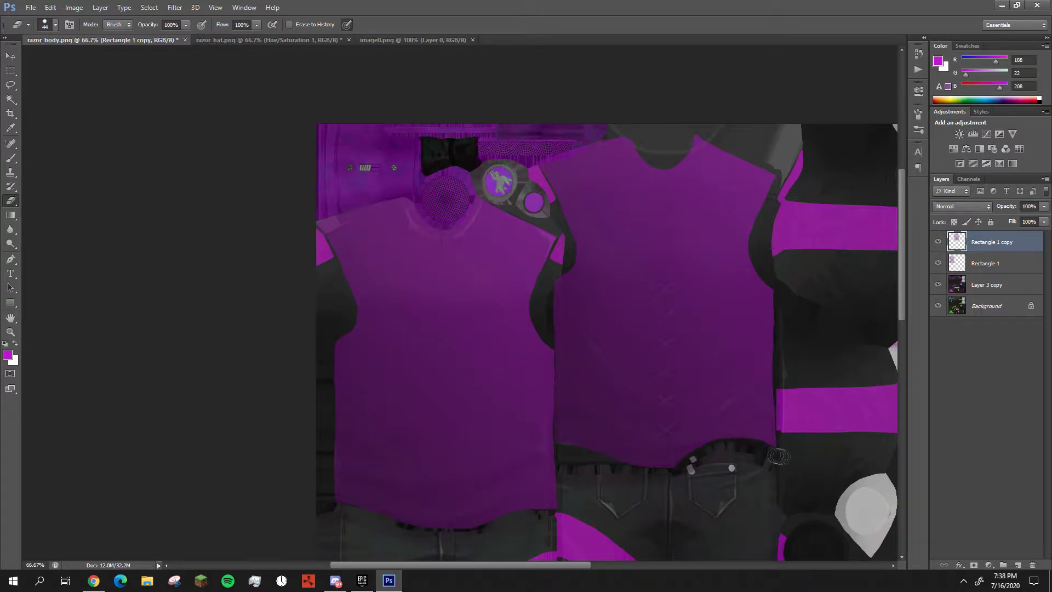
{"action": "key", "text": "ctrl+plus"}
{"action": "key", "text": "ctrl+plus"}
{"action": "left_click_drag", "start_coordinate": [764, 463], "coordinate": [432, 159]}
{"action": "key", "text": "ctrl+minus"}
{"action": "key", "text": "ctrl+minus"}
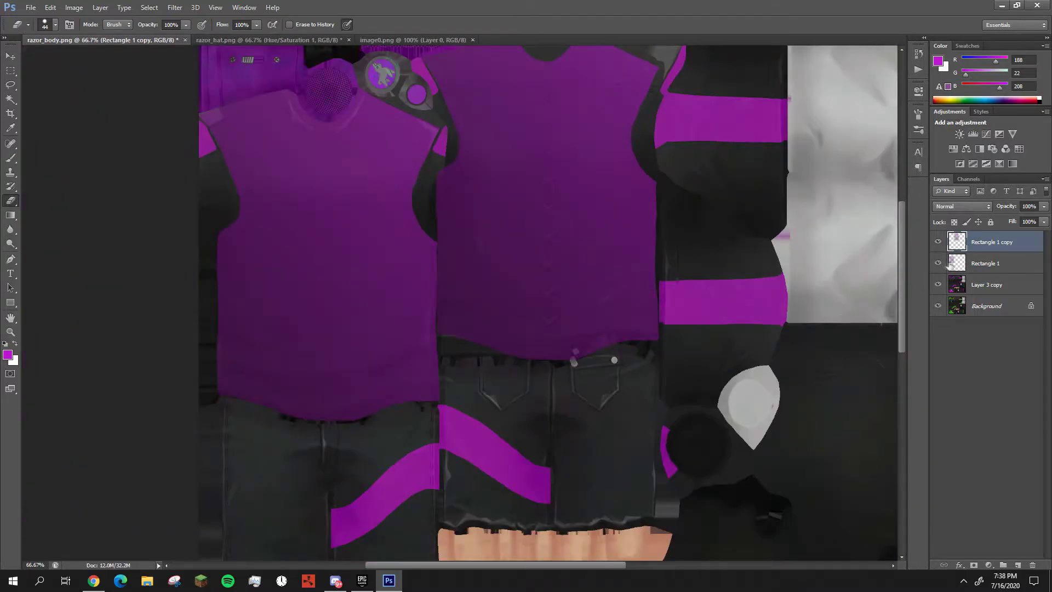
Step back through the recent edits to the duplicated shirt overlay.
{"action": "scroll", "coordinate": [802, 266], "scroll_direction": "up", "scroll_amount": 2}
{"action": "key", "text": "Delete"}
{"action": "key", "text": "ctrl+alt+z"}
{"action": "key", "text": "ctrl+alt+z"}
{"action": "key", "text": "ctrl+alt+z"}
{"action": "key", "text": "ctrl+alt+z"}
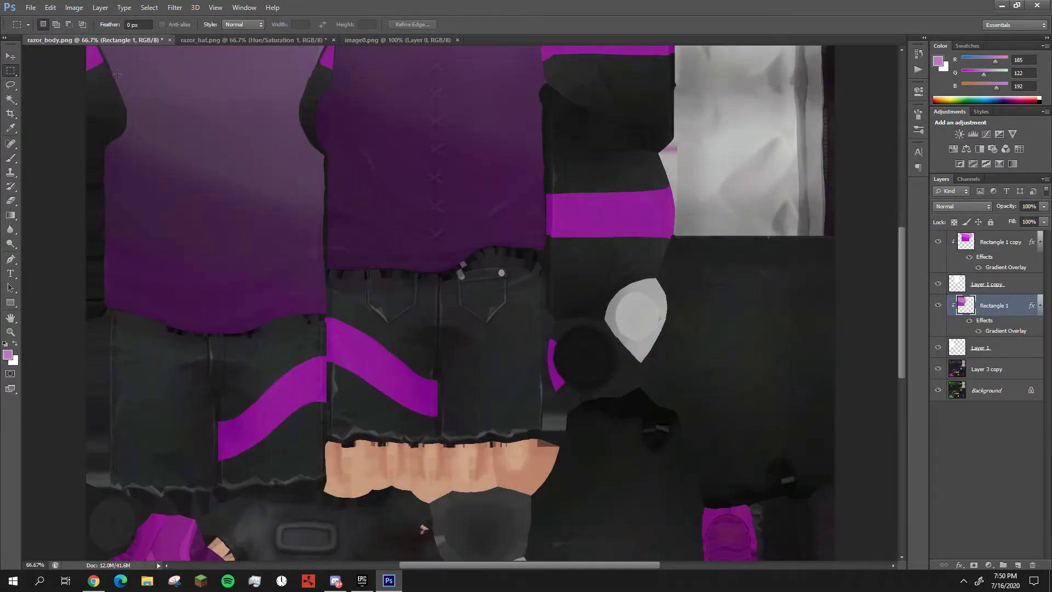
Paste the logo onto the shirt front and move its layer above Rectangle 1 copy.
{"action": "left_click_drag", "start_coordinate": [117, 74], "coordinate": [339, 205]}
{"action": "key", "text": "ctrl+v"}
{"action": "key", "text": "ctrl+t"}
{"action": "left_click_drag", "start_coordinate": [476, 248], "coordinate": [435, 240]}
{"action": "key", "text": "Return"}
{"action": "left_click_drag", "start_coordinate": [980, 305], "coordinate": [981, 233]}
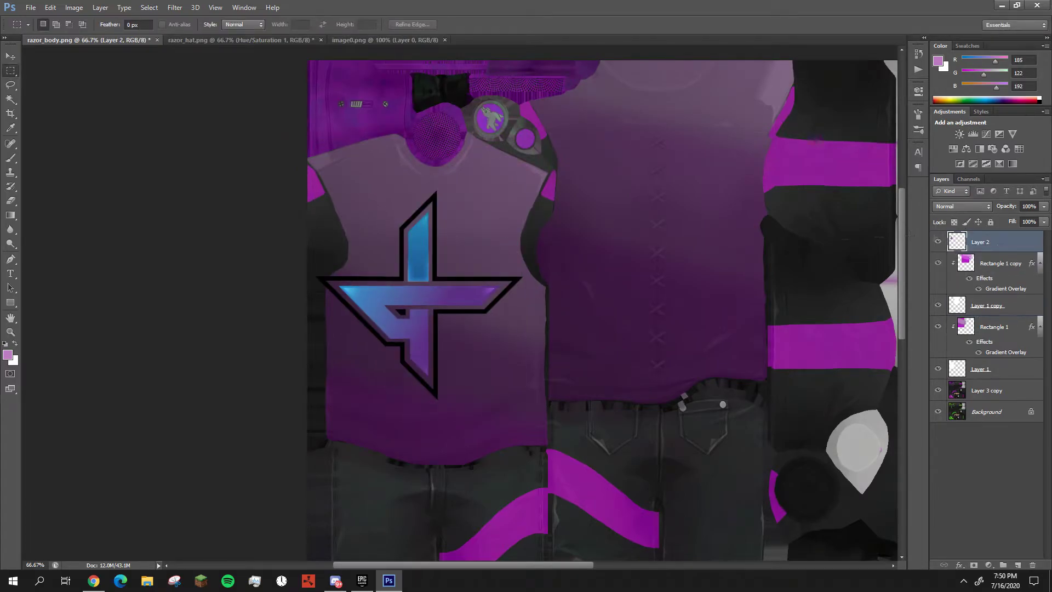
Scale the logo to about 71% and centre it on the upper shirt front.
{"action": "key", "text": "ctrl+t"}
{"action": "left_click_drag", "start_coordinate": [523, 191], "coordinate": [463, 251]}
{"action": "left_click_drag", "start_coordinate": [388, 326], "coordinate": [436, 273]}
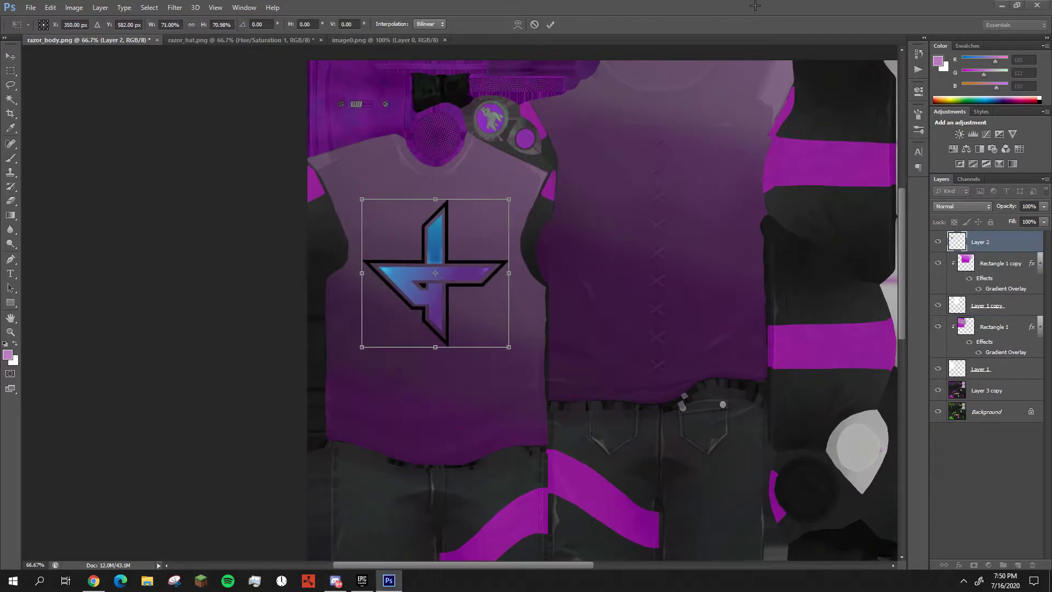
{"action": "key", "text": "Return"}
{"action": "scroll", "coordinate": [443, 227], "scroll_direction": "up", "scroll_amount": 2}
{"action": "key", "text": "v"}
{"action": "left_click_drag", "start_coordinate": [388, 231], "coordinate": [412, 231]}
{"action": "key", "text": "ctrl+minus"}
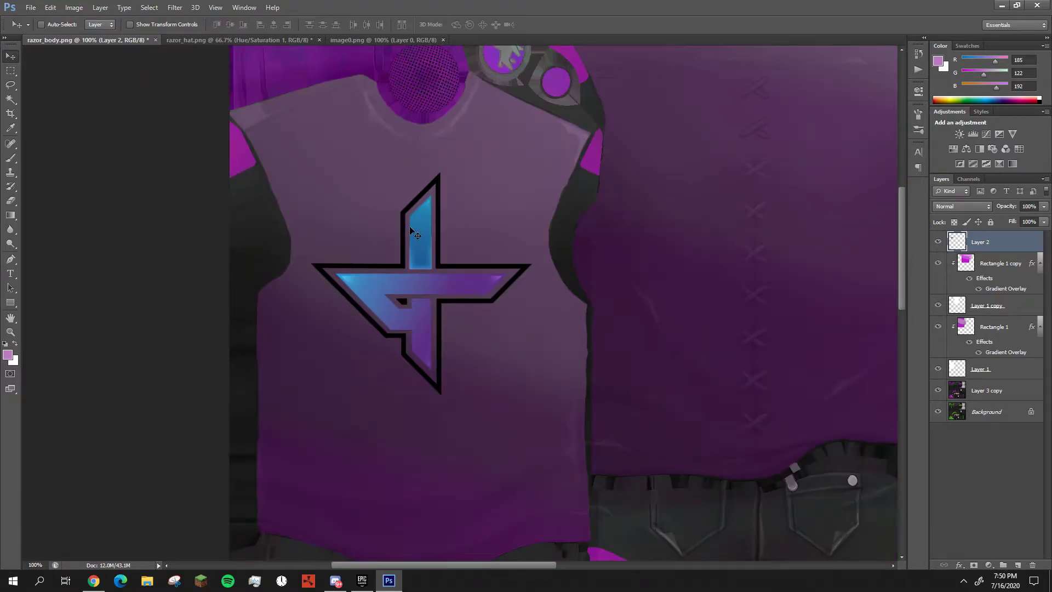
Warp the front logo by pulling its lower corners and sides inward so it narrows toward the bottom.
{"action": "key", "text": "ctrl+t"}
{"action": "left_click", "coordinate": [439, 24]}
{"action": "left_click", "coordinate": [518, 24]}
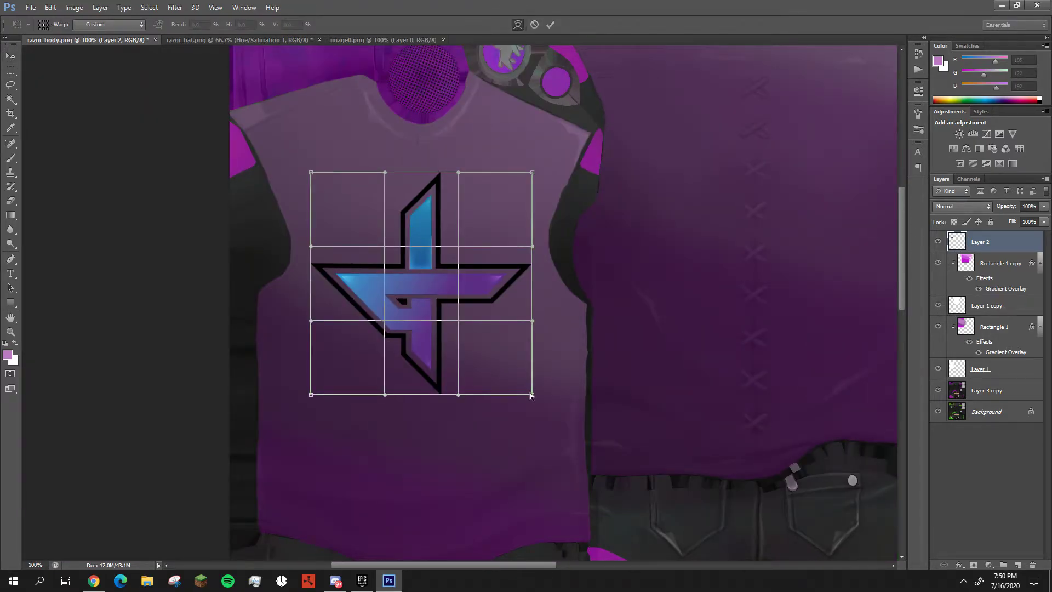
{"action": "left_click_drag", "start_coordinate": [532, 394], "coordinate": [506, 389]}
{"action": "left_click_drag", "start_coordinate": [311, 395], "coordinate": [356, 390]}
{"action": "left_click_drag", "start_coordinate": [311, 246], "coordinate": [331, 247]}
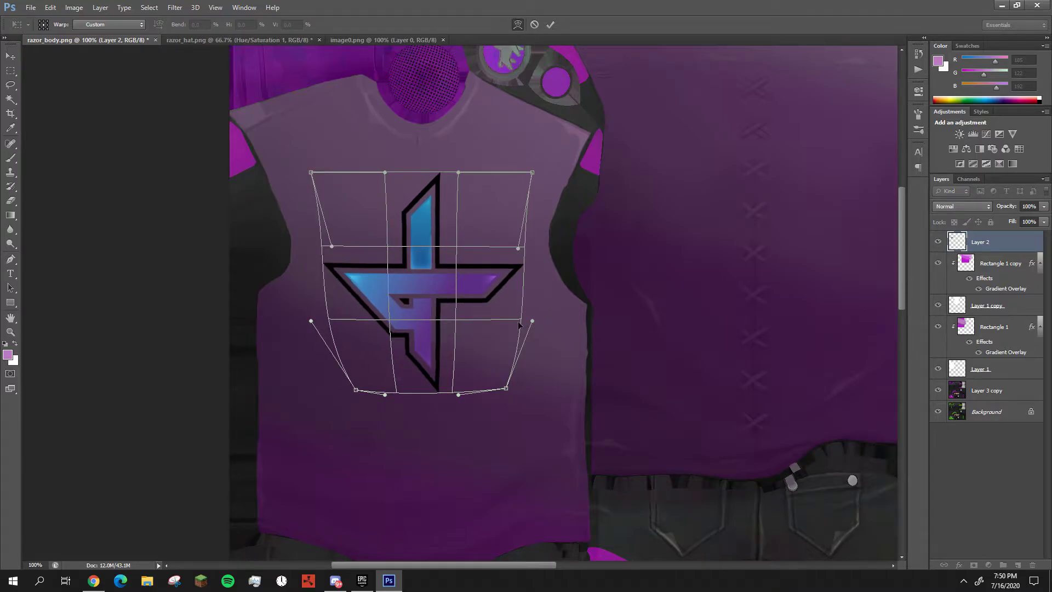
{"action": "left_click_drag", "start_coordinate": [532, 321], "coordinate": [500, 322]}
{"action": "left_click_drag", "start_coordinate": [310, 321], "coordinate": [344, 321]}
{"action": "left_click_drag", "start_coordinate": [468, 385], "coordinate": [462, 359]}
{"action": "mouse_move", "coordinate": [363, 369]}
{"action": "left_mouse_down"}
{"action": "mouse_move", "coordinate": [386, 345]}
{"action": "mouse_move", "coordinate": [418, 357]}
{"action": "mouse_move", "coordinate": [380, 363]}
{"action": "left_mouse_up"}
{"action": "left_click_drag", "start_coordinate": [353, 297], "coordinate": [419, 323]}
{"action": "key", "text": "Return"}
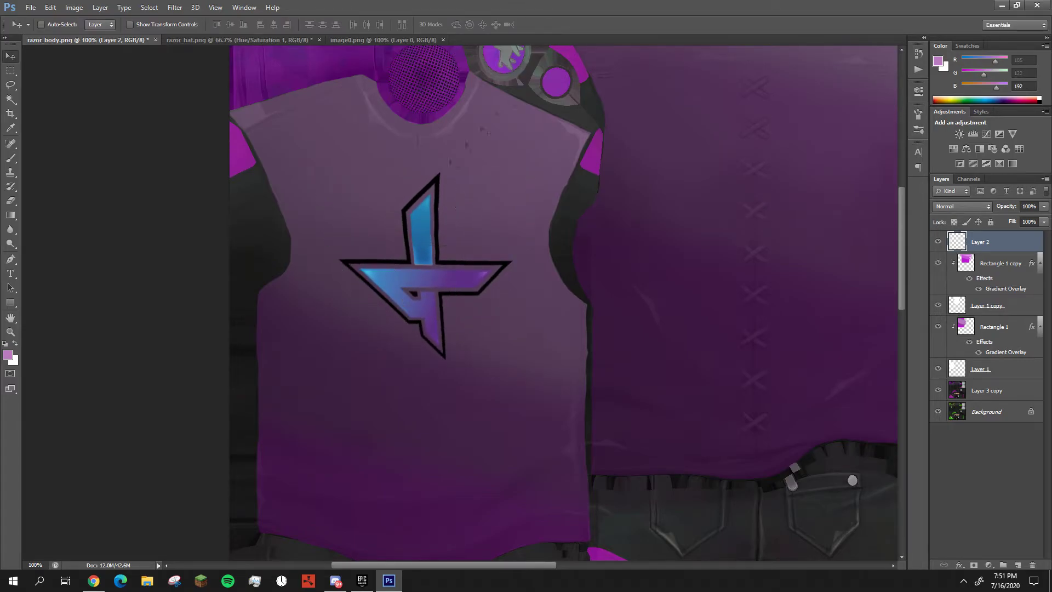
Nudge the front logo slightly toward the shirt's centre and refine its shape with a second light warp.
{"action": "left_click_drag", "start_coordinate": [420, 239], "coordinate": [407, 240]}
{"action": "key", "text": "ctrl+t"}
{"action": "left_click", "coordinate": [518, 25]}
{"action": "left_click_drag", "start_coordinate": [326, 361], "coordinate": [326, 363]}
{"action": "left_click_drag", "start_coordinate": [385, 310], "coordinate": [382, 303]}
{"action": "left_click_drag", "start_coordinate": [385, 191], "coordinate": [389, 183]}
{"action": "key", "text": "Return"}
{"action": "scroll", "coordinate": [591, 147], "scroll_direction": "up", "scroll_amount": 3}
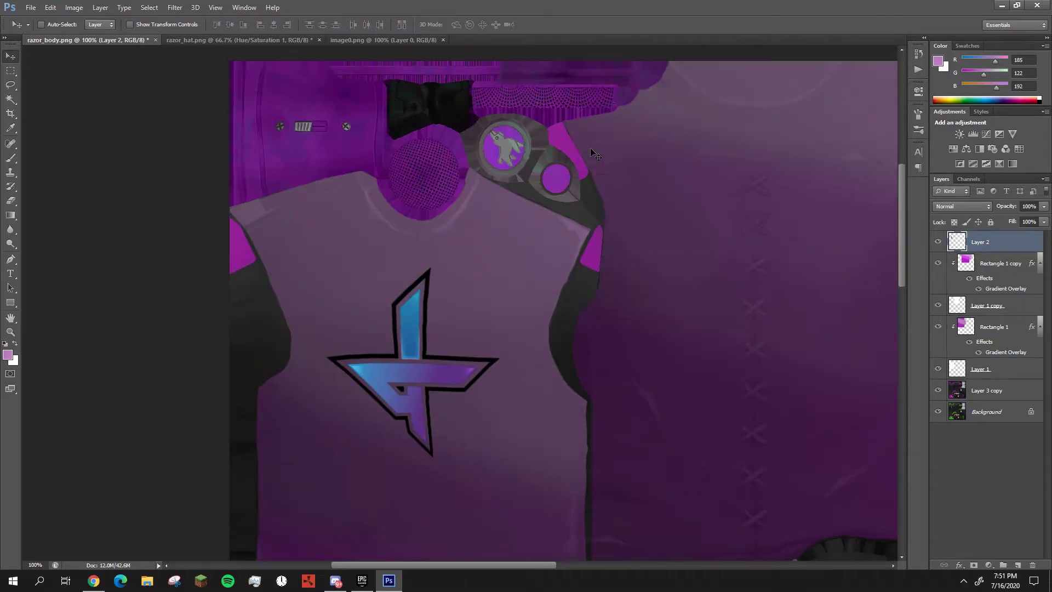
Shift the hue of the front logo on Layer 2 from blue to purple and red tones.
{"action": "key", "text": "ctrl+u"}
{"action": "left_click_drag", "start_coordinate": [805, 151], "coordinate": [731, 147]}
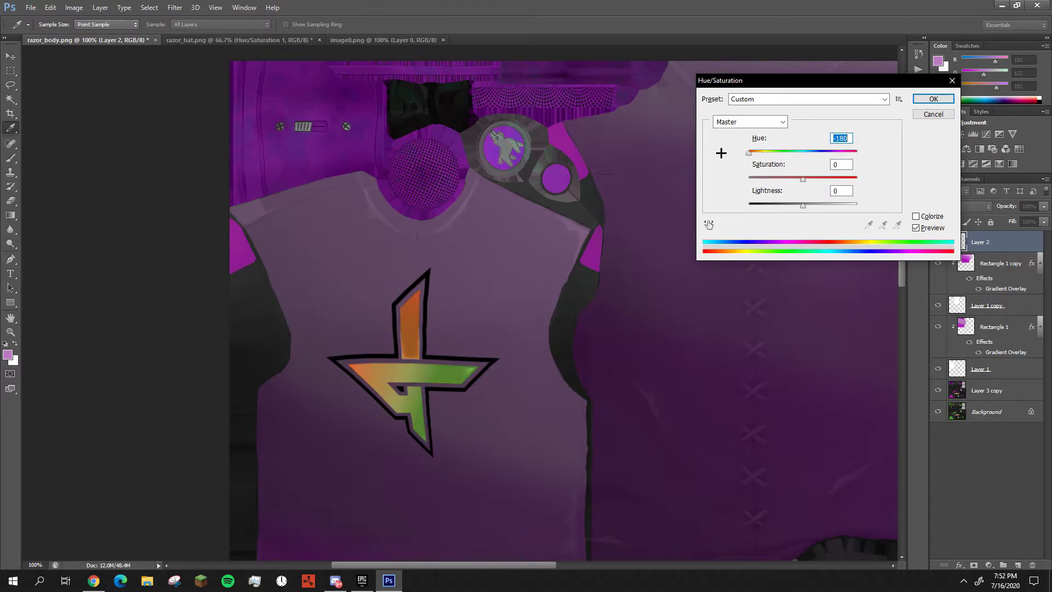
{"action": "left_click_drag", "start_coordinate": [763, 235], "coordinate": [828, 154]}
{"action": "left_click", "coordinate": [933, 102]}
{"action": "scroll", "coordinate": [452, 291], "scroll_direction": "down", "scroll_amount": 2}
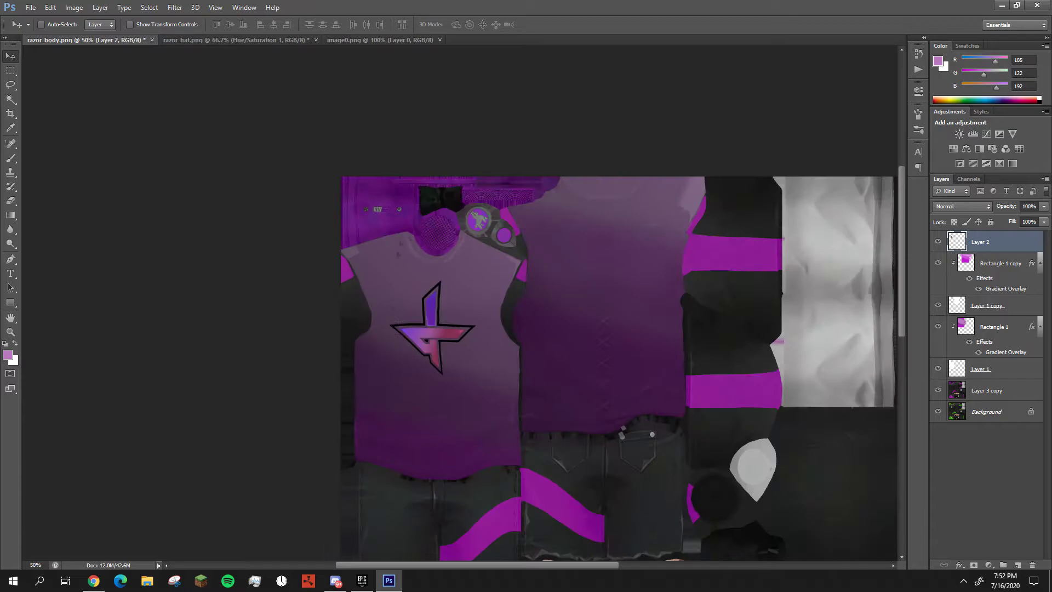
Copy the entire logo from image0.png and paste it into razor_body.png as a new layer.
{"action": "scroll", "coordinate": [452, 274], "scroll_direction": "up", "scroll_amount": 1}
{"action": "left_click", "coordinate": [382, 40]}
{"action": "key", "text": "ctrl+a"}
{"action": "key", "text": "ctrl+c"}
{"action": "left_click", "coordinate": [85, 40]}
{"action": "key", "text": "ctrl+v"}
Scale down the pasted logo and position it on the upper middle of the shirt back.
{"action": "key", "text": "ctrl+t"}
{"action": "left_click_drag", "start_coordinate": [536, 226], "coordinate": [505, 258]}
{"action": "left_click_drag", "start_coordinate": [478, 276], "coordinate": [475, 285]}
{"action": "key", "text": "Return"}
{"action": "scroll", "coordinate": [458, 318], "scroll_direction": "up", "scroll_amount": 2}
{"action": "scroll", "coordinate": [459, 317], "scroll_direction": "down", "scroll_amount": 1}
{"action": "key", "text": "m"}
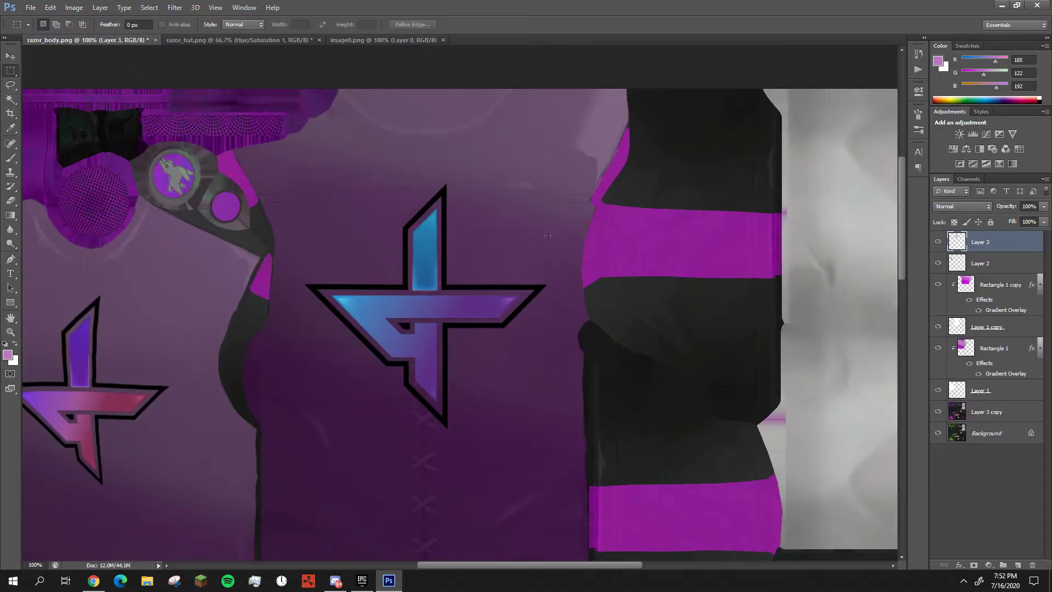
Warp the back logo by drawing its lower corners and side handles inward to taper the bottom.
{"action": "key", "text": "ctrl+t"}
{"action": "left_click", "coordinate": [518, 25]}
{"action": "left_click_drag", "start_coordinate": [548, 428], "coordinate": [509, 414]}
{"action": "left_click_drag", "start_coordinate": [305, 429], "coordinate": [374, 411]}
{"action": "left_click_drag", "start_coordinate": [510, 413], "coordinate": [482, 416]}
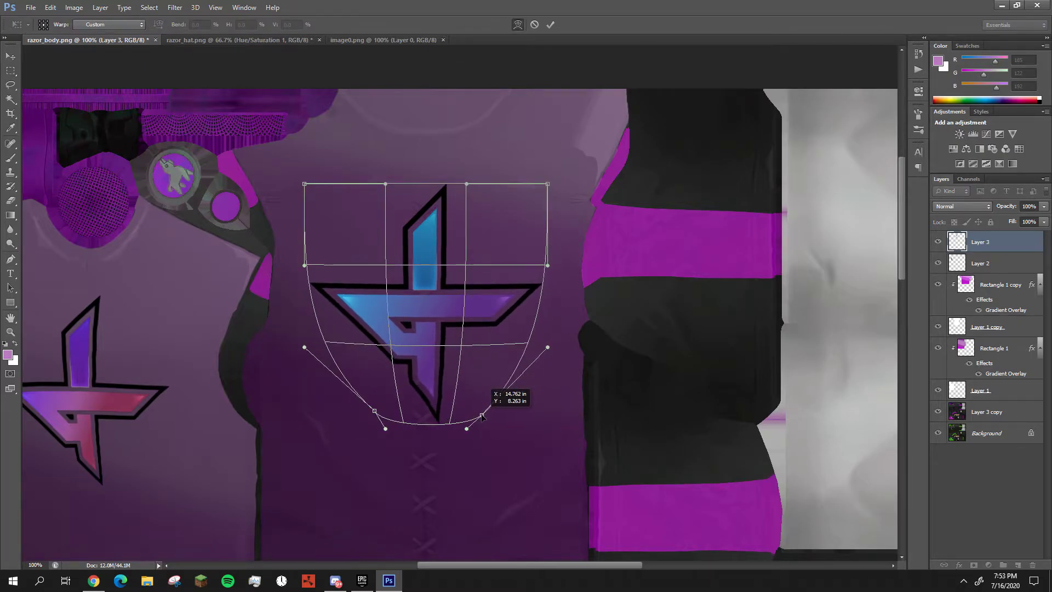
{"action": "left_click_drag", "start_coordinate": [547, 347], "coordinate": [534, 350]}
{"action": "left_click_drag", "start_coordinate": [304, 347], "coordinate": [338, 349]}
{"action": "left_click_drag", "start_coordinate": [535, 349], "coordinate": [503, 331]}
{"action": "left_click_drag", "start_coordinate": [349, 332], "coordinate": [361, 330]}
{"action": "left_click", "coordinate": [550, 24]}
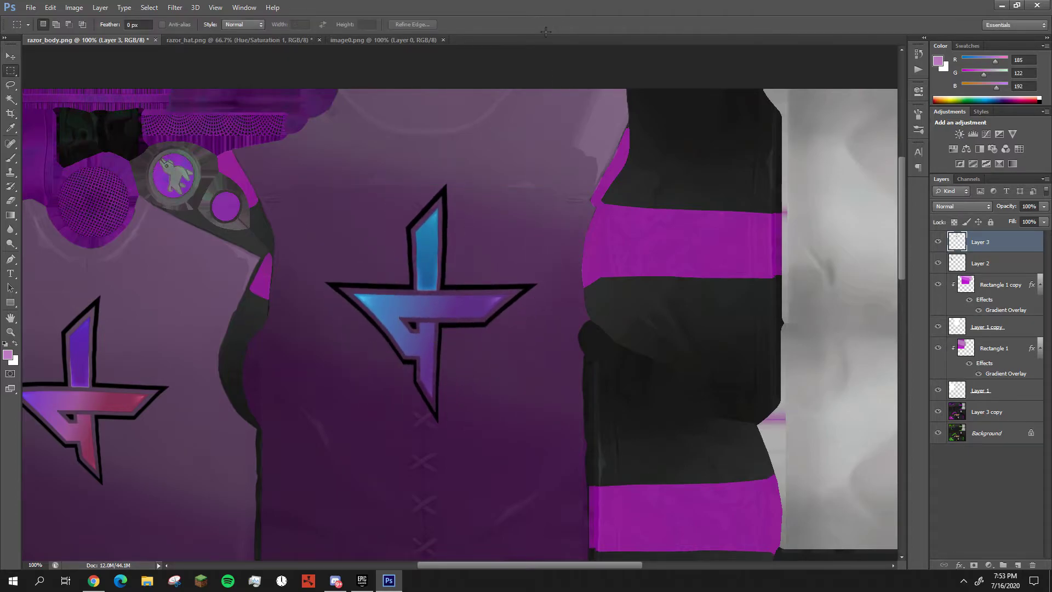
{"action": "key", "text": "ctrl+minus"}
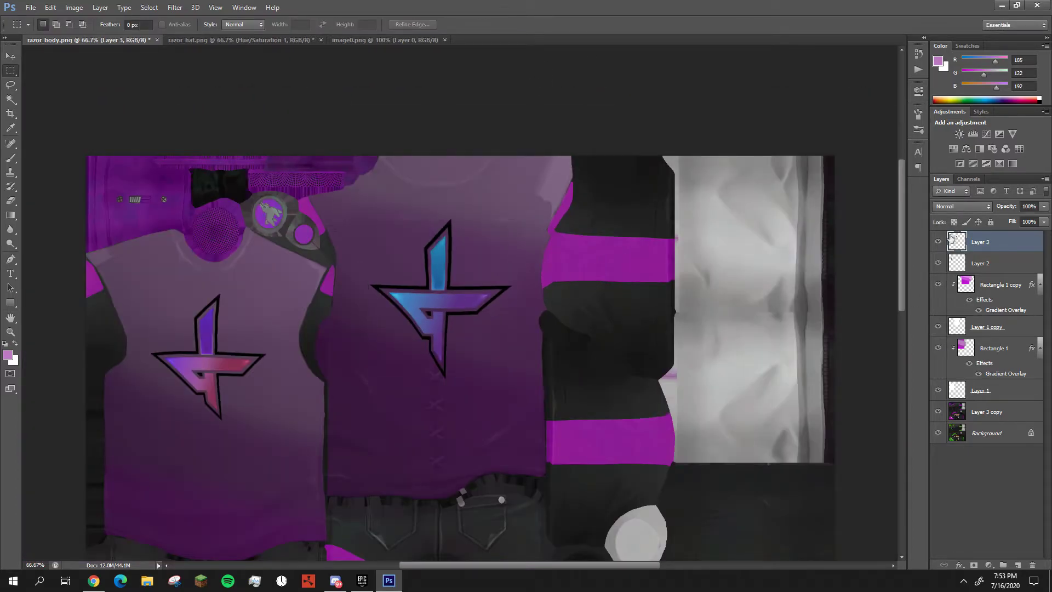
{"action": "right_click", "coordinate": [975, 244]}
{"action": "left_click", "coordinate": [918, 163]}
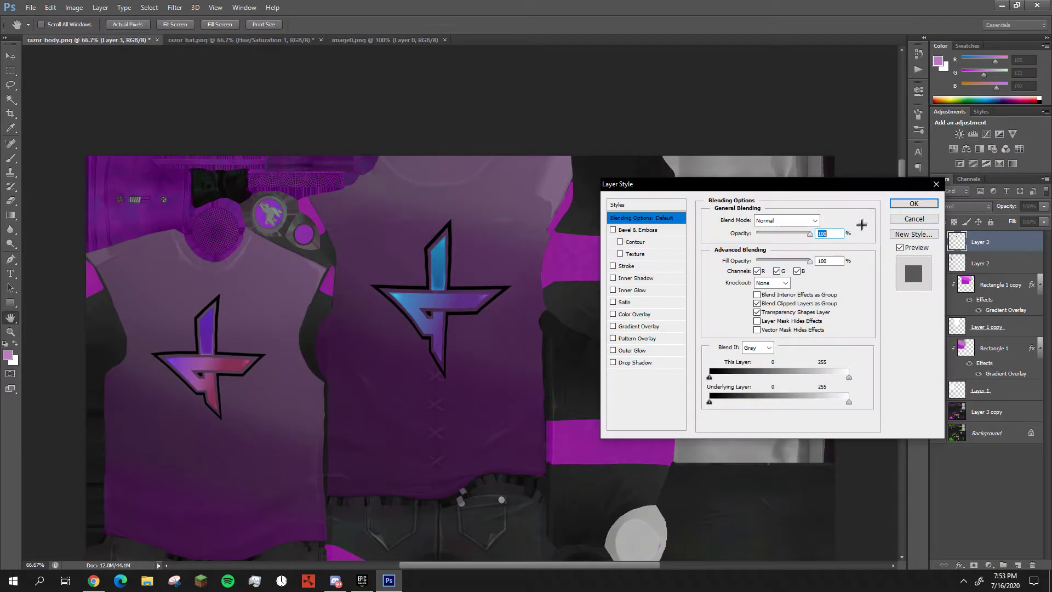
{"action": "key", "text": "Escape"}
Shift the hue of the back logo on Layer 3 by +86.
{"action": "key", "text": "ctrl+u"}
{"action": "left_click_drag", "start_coordinate": [803, 152], "coordinate": [831, 152]}
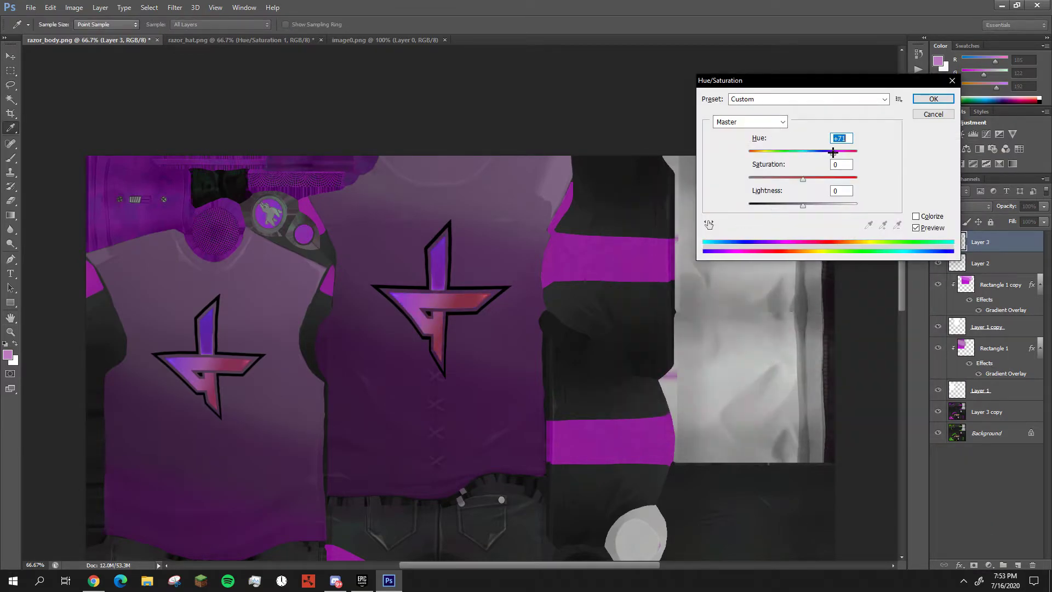
{"action": "left_click", "coordinate": [803, 205]}
{"action": "left_click_drag", "start_coordinate": [833, 152], "coordinate": [836, 152]}
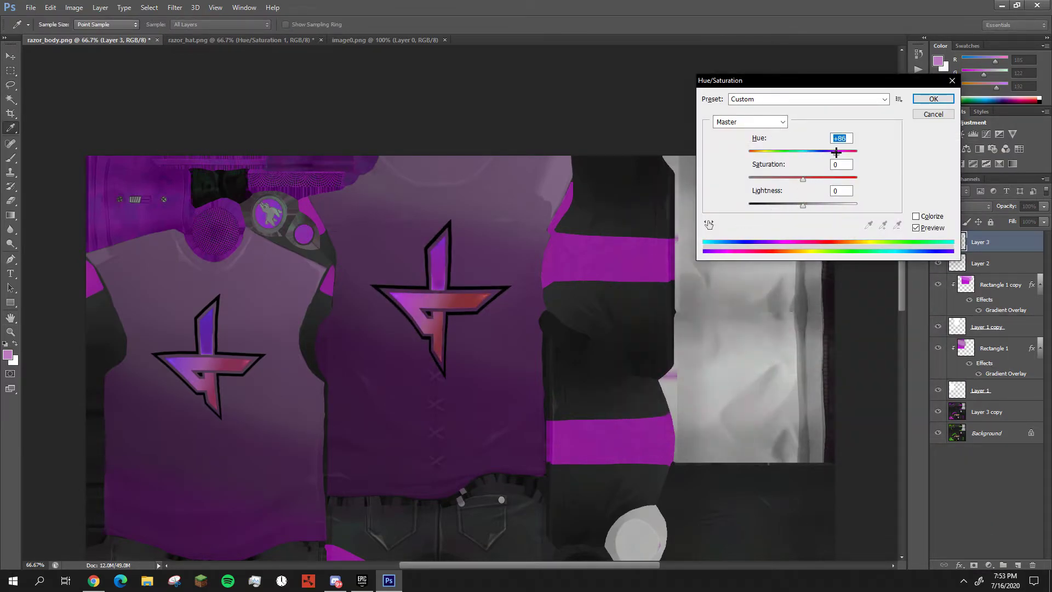
{"action": "left_click", "coordinate": [918, 98]}
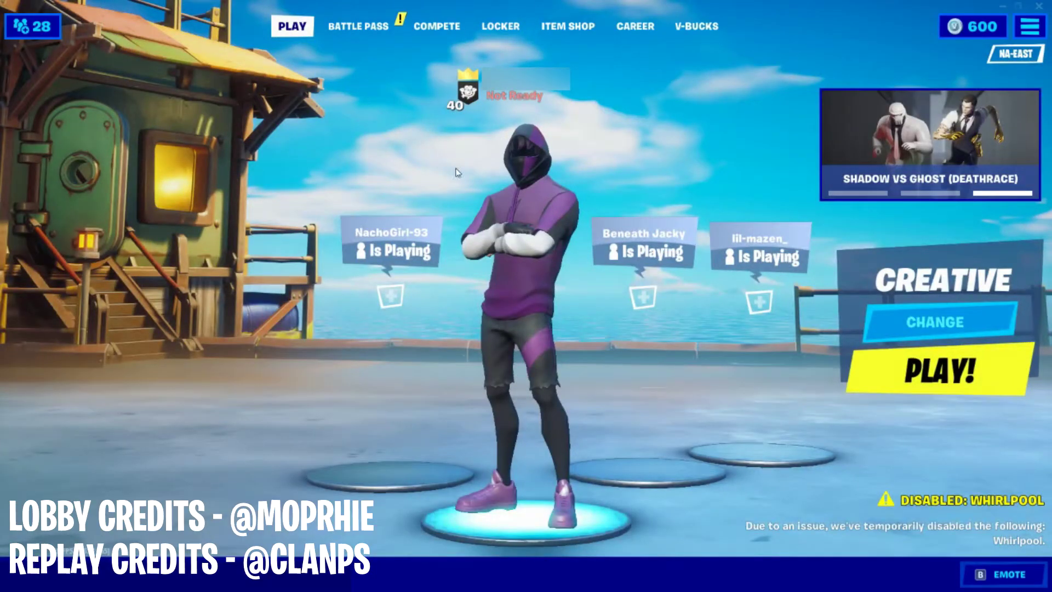
Preview the recoloured skin in the Fortnite lobby by playing a locker emote and the Breakneck emote.
{"action": "left_click", "coordinate": [998, 574]}
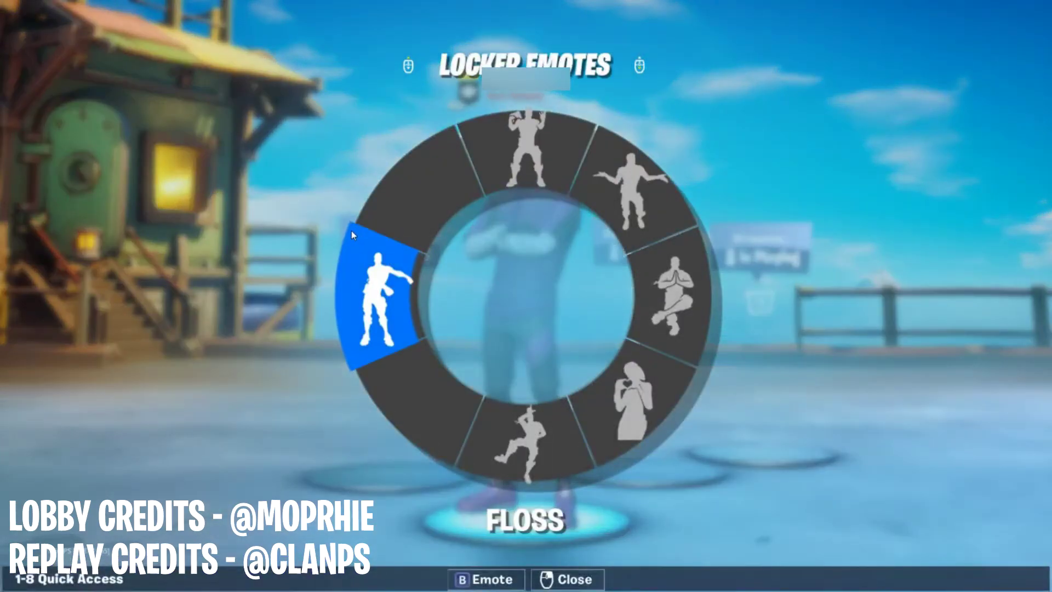
{"action": "left_click", "coordinate": [524, 182]}
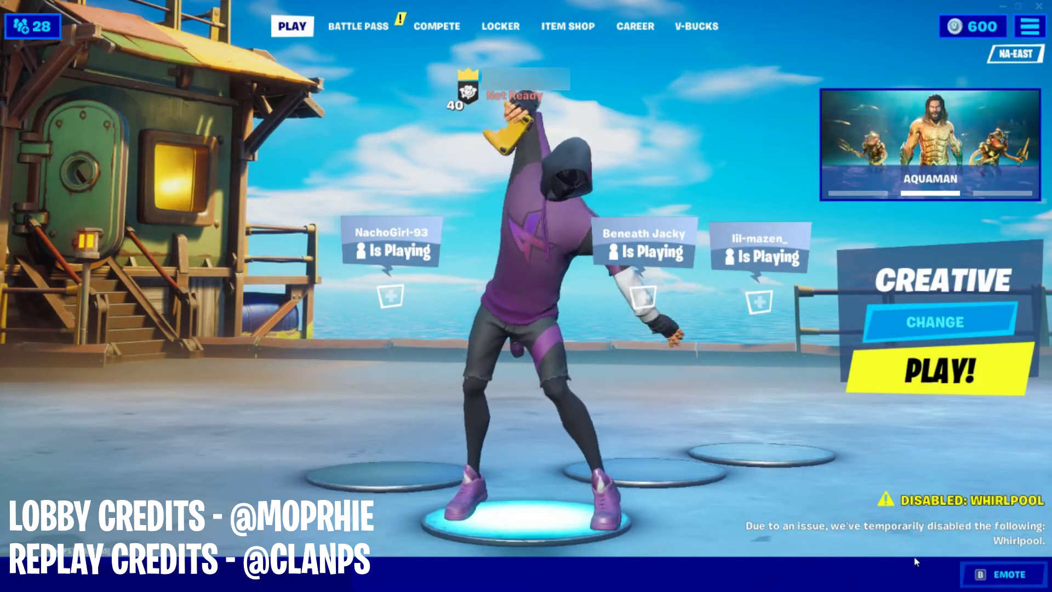
{"action": "left_click", "coordinate": [981, 575]}
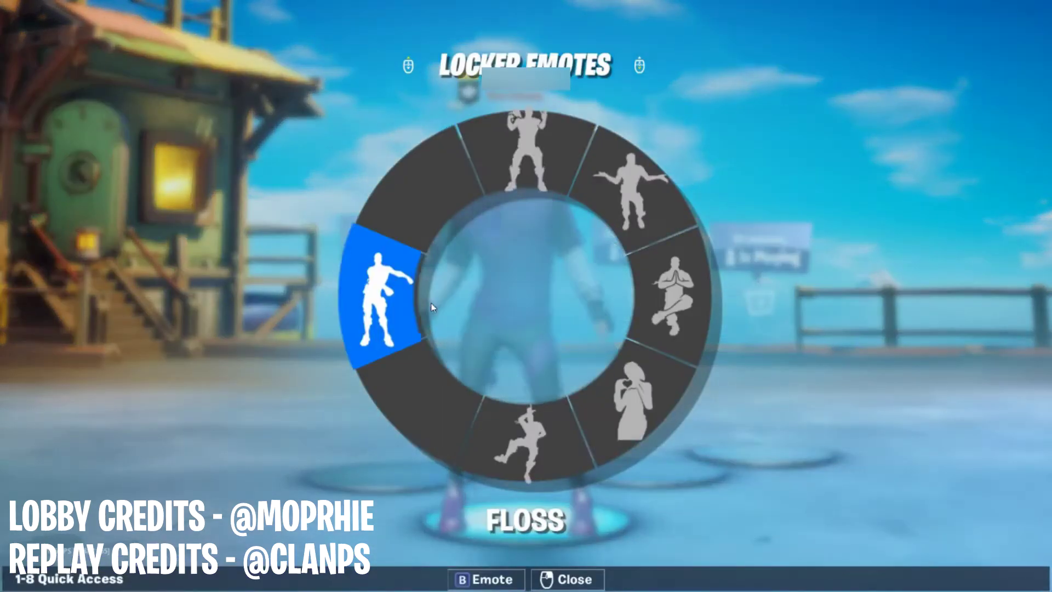
{"action": "scroll", "coordinate": [476, 251], "scroll_direction": "up", "scroll_amount": 1}
{"action": "scroll", "coordinate": [542, 258], "scroll_direction": "down", "scroll_amount": 1}
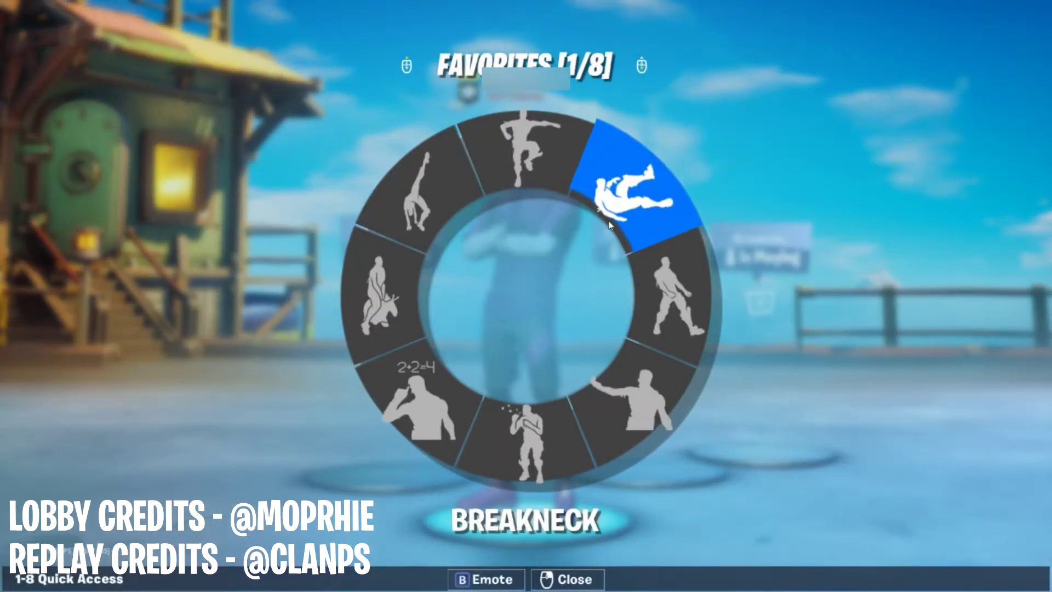
{"action": "left_click", "coordinate": [615, 222]}
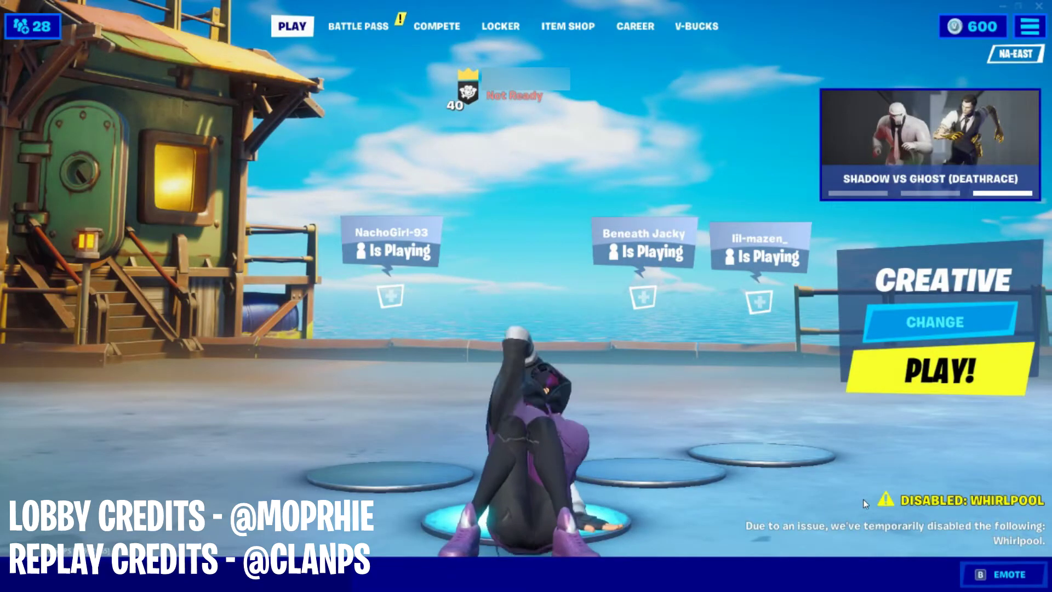